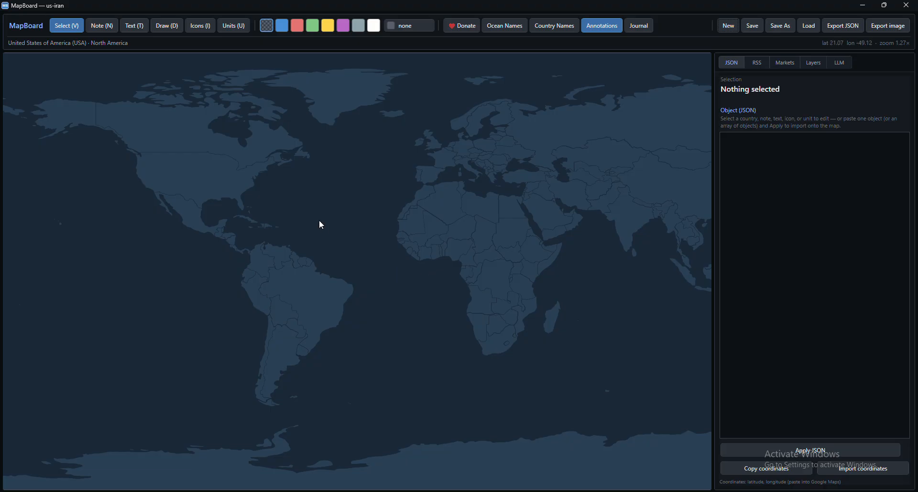
Fill the United States with green (#81C784) and show its country name on the map
{"action": "left_click", "coordinate": [216, 189]}
{"action": "left_click_drag", "start_coordinate": [290, 211], "coordinate": [322, 211]}
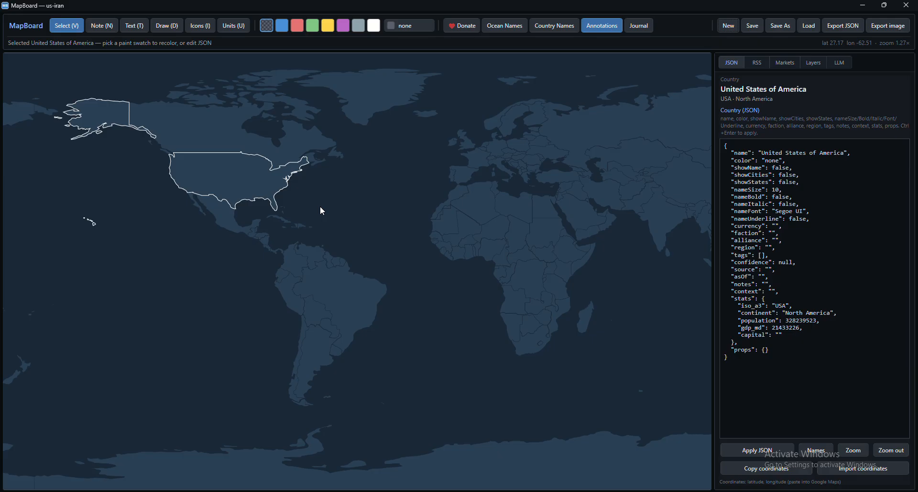
{"action": "left_click", "coordinate": [777, 168]}
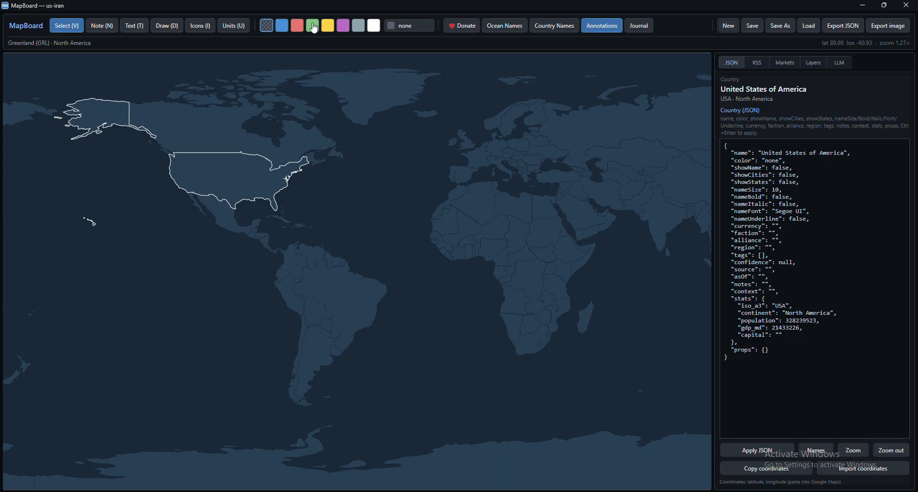
{"action": "left_click", "coordinate": [314, 28]}
{"action": "left_click", "coordinate": [816, 450]}
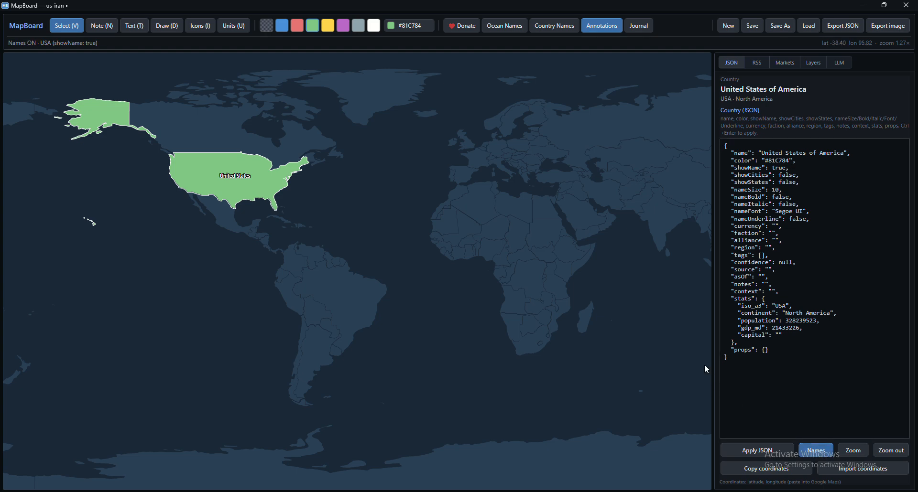
Show Iran's country name, fill the country with red (#E57373), and deselect it
{"action": "left_click_drag", "start_coordinate": [618, 253], "coordinate": [563, 258]}
{"action": "scroll", "coordinate": [550, 253], "scroll_direction": "up", "scroll_amount": 3}
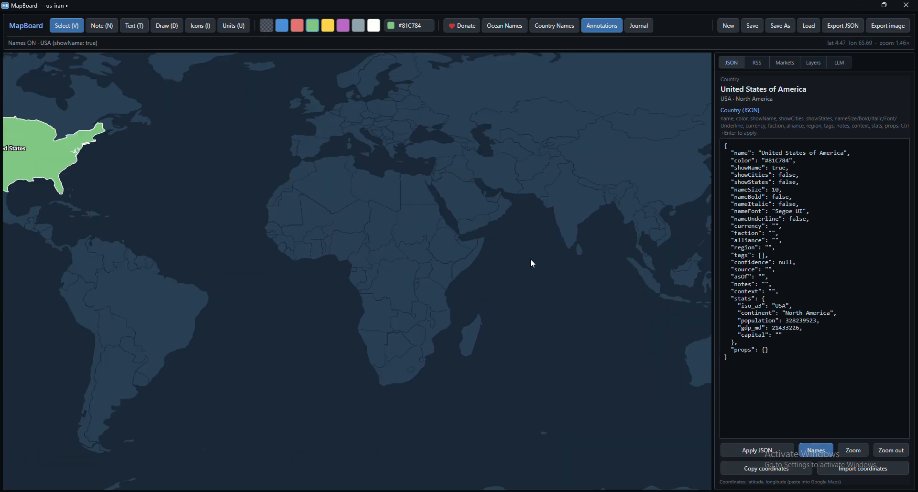
{"action": "left_click_drag", "start_coordinate": [483, 192], "coordinate": [483, 267]}
{"action": "scroll", "coordinate": [483, 267], "scroll_direction": "up", "scroll_amount": 1}
{"action": "left_click", "coordinate": [483, 266]}
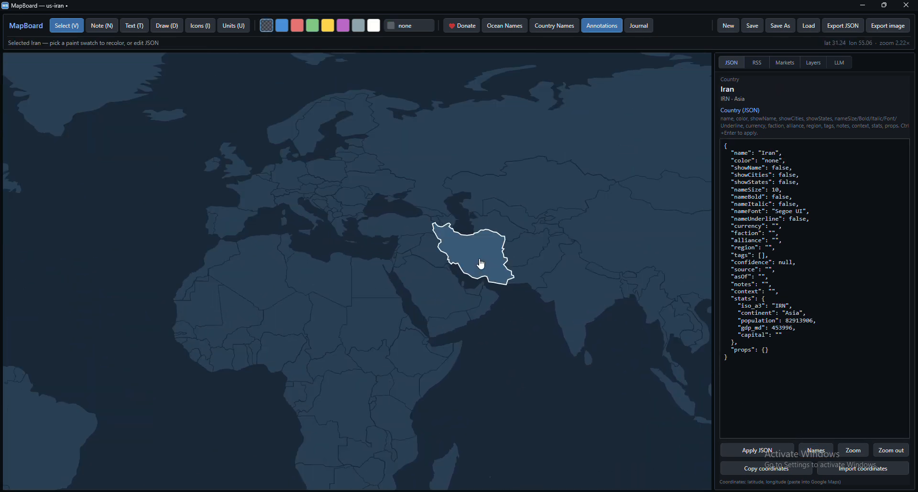
{"action": "left_click", "coordinate": [817, 450]}
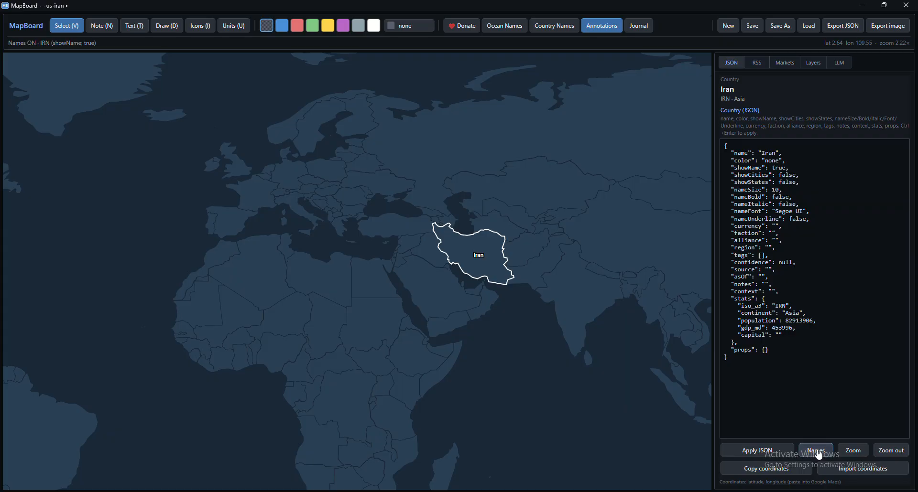
{"action": "left_click", "coordinate": [297, 25]}
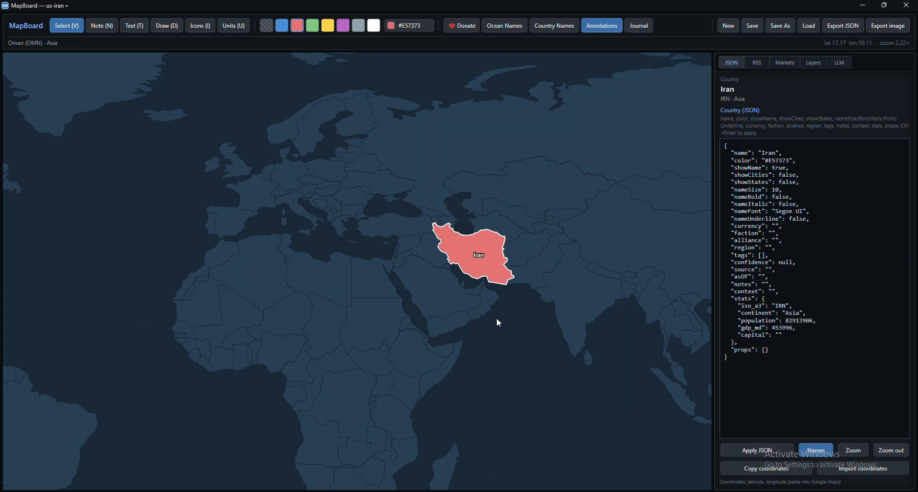
{"action": "left_click", "coordinate": [517, 313]}
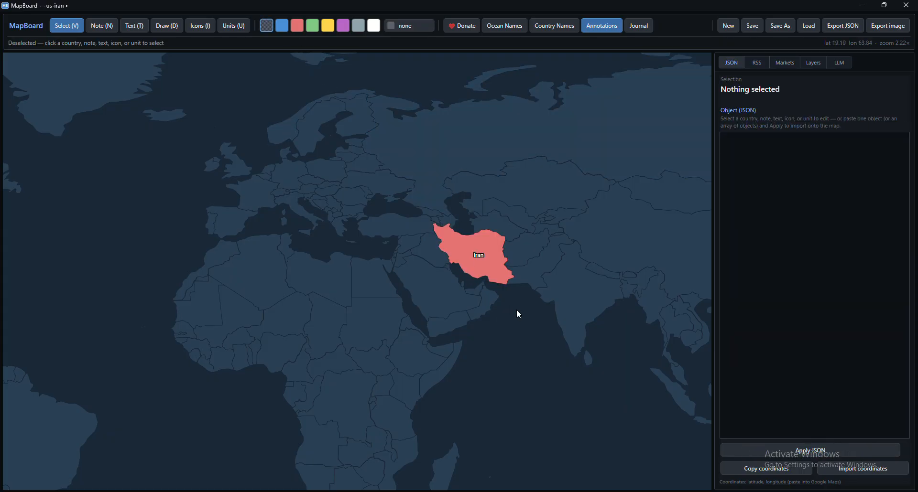
Show the country names of Saudi Arabia and Oman on the map
{"action": "scroll", "coordinate": [518, 312], "scroll_direction": "down", "scroll_amount": 3}
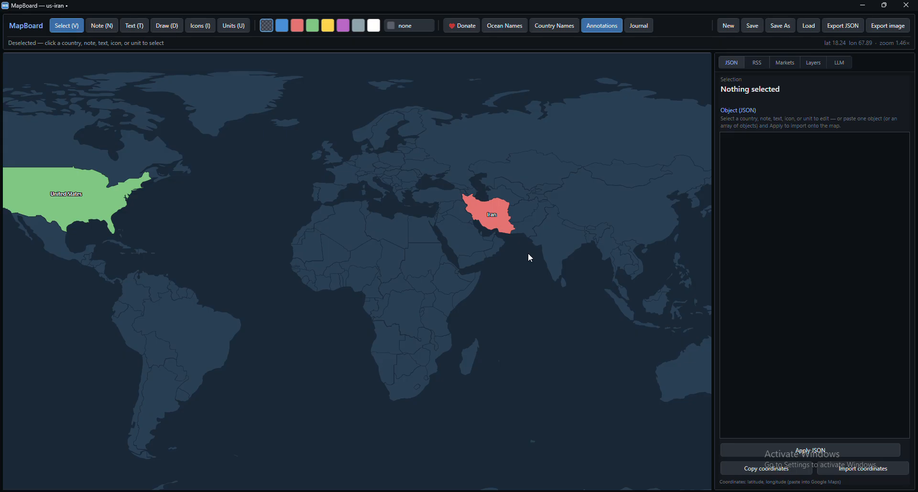
{"action": "scroll", "coordinate": [509, 257], "scroll_direction": "up", "scroll_amount": 6}
{"action": "left_click_drag", "start_coordinate": [514, 254], "coordinate": [517, 295]}
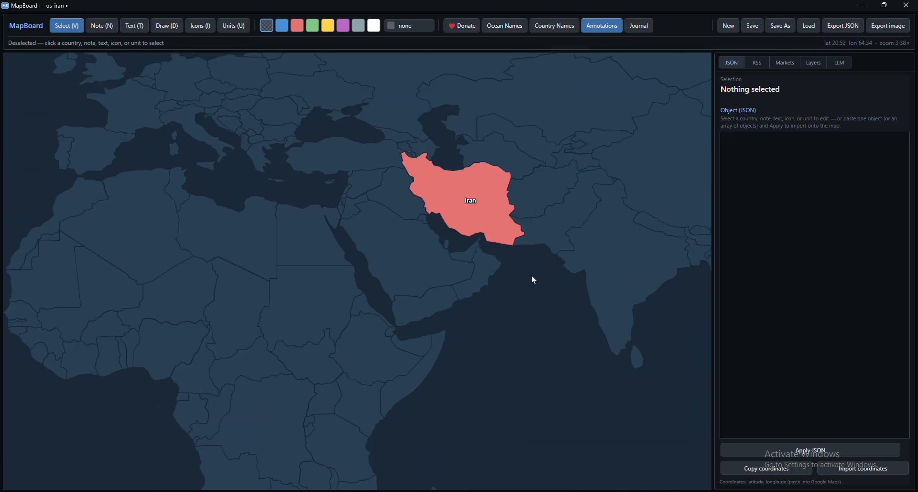
{"action": "left_click", "coordinate": [422, 249]}
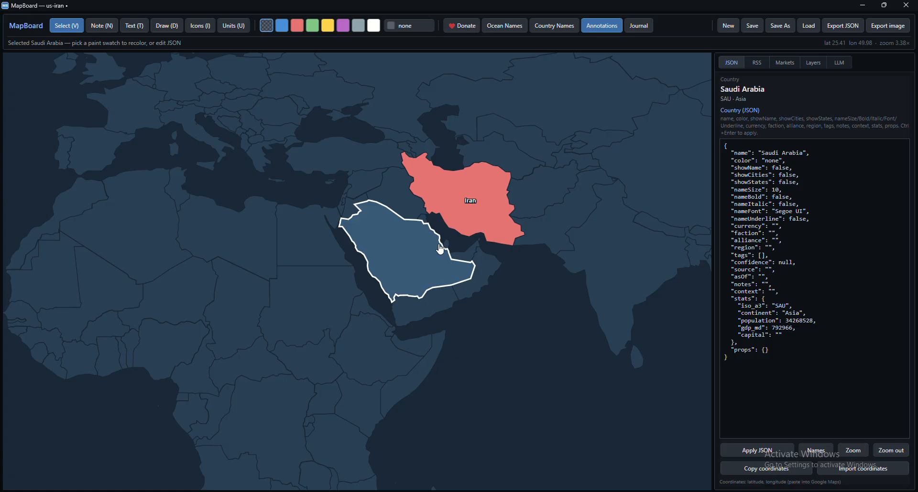
{"action": "left_click", "coordinate": [829, 459]}
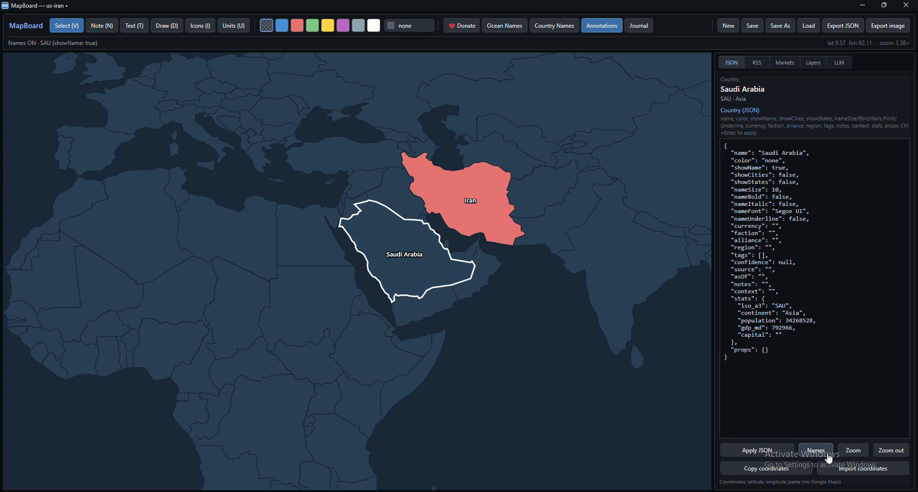
{"action": "left_click", "coordinate": [485, 288]}
{"action": "left_click", "coordinate": [831, 459]}
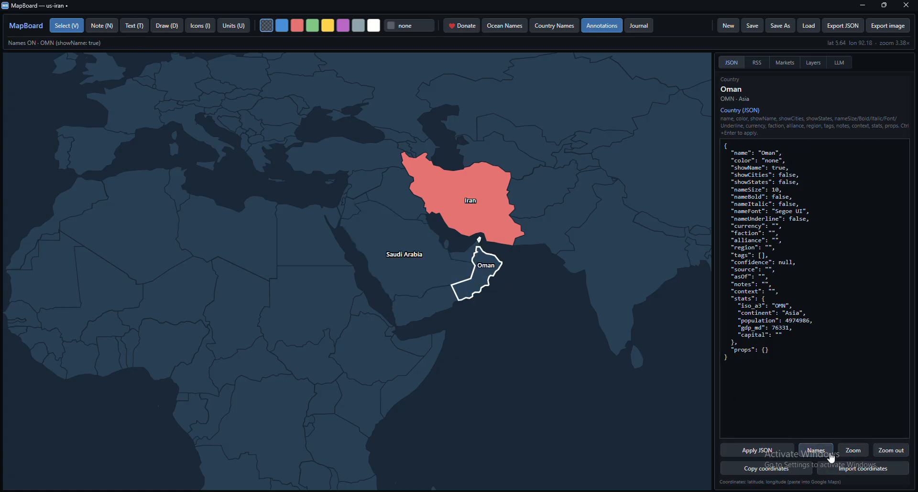
Show the country names of Iraq and Israel on the map, and clear the selection
{"action": "left_click", "coordinate": [397, 191]}
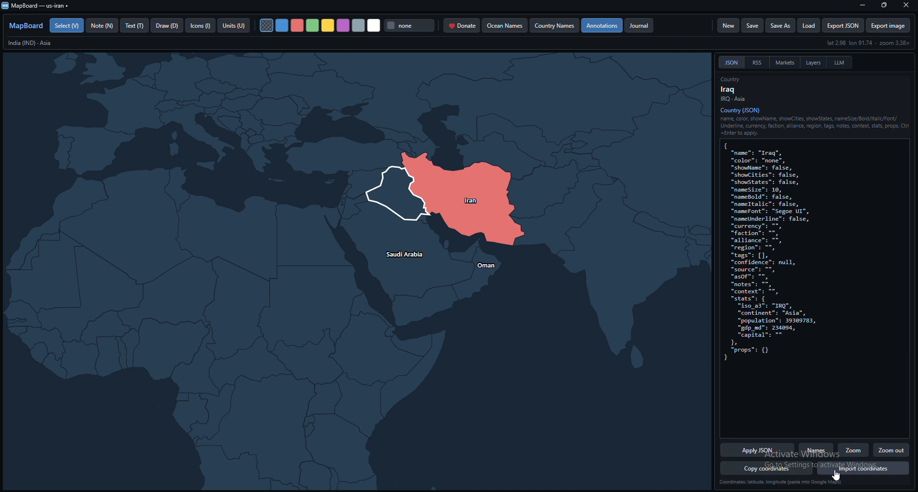
{"action": "left_click", "coordinate": [819, 451]}
{"action": "left_click", "coordinate": [341, 206]}
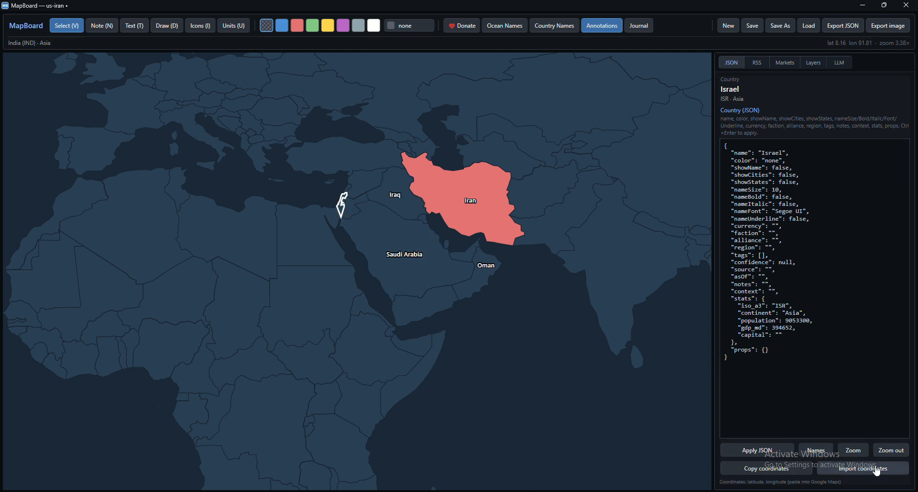
{"action": "left_click", "coordinate": [816, 451]}
{"action": "left_click", "coordinate": [512, 294]}
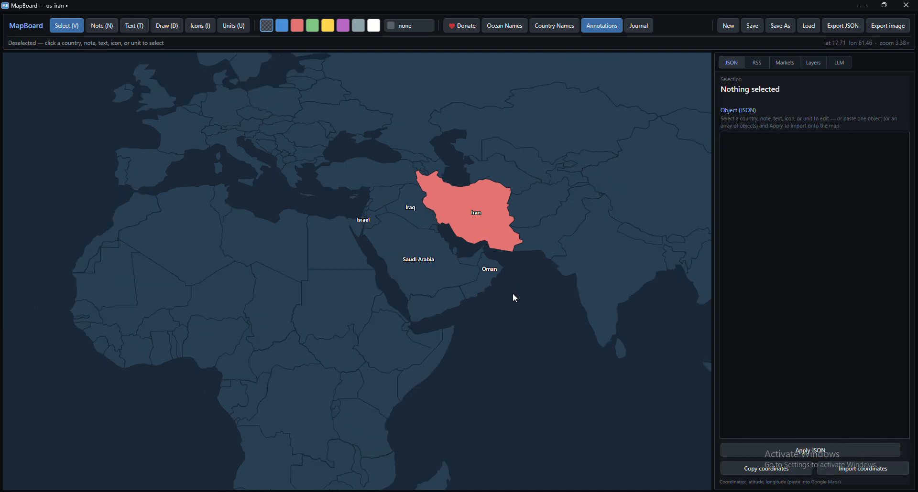
Place a 3D naval Destroyer unit in the Arabian Sea, just east of Oman
{"action": "scroll", "coordinate": [516, 296], "scroll_direction": "down", "scroll_amount": 1}
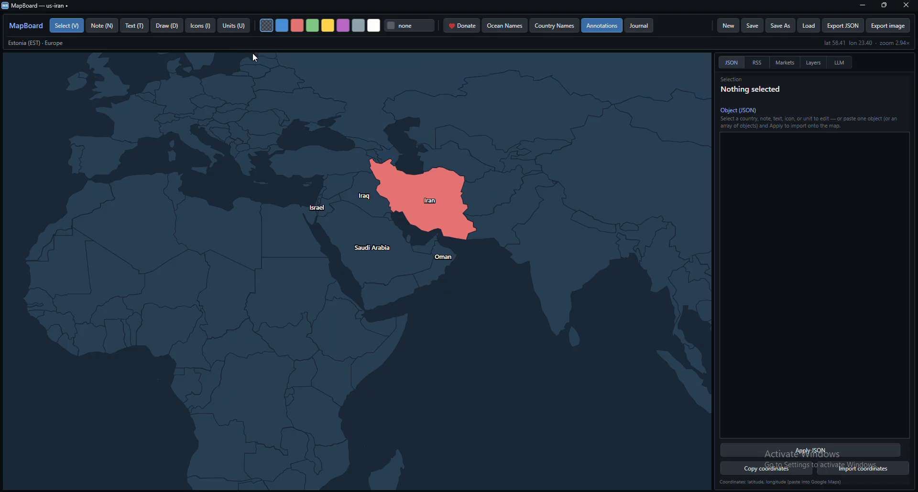
{"action": "left_click", "coordinate": [234, 26]}
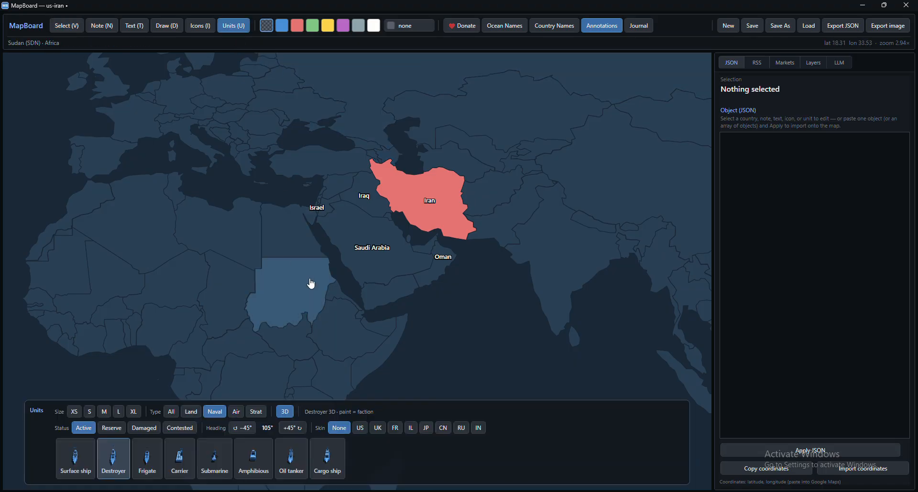
{"action": "left_click_drag", "start_coordinate": [114, 459], "coordinate": [472, 259]}
{"action": "scroll", "coordinate": [492, 264], "scroll_direction": "up", "scroll_amount": 3}
Rotate the destroyer to a heading of 285°
{"action": "left_click", "coordinate": [249, 430]}
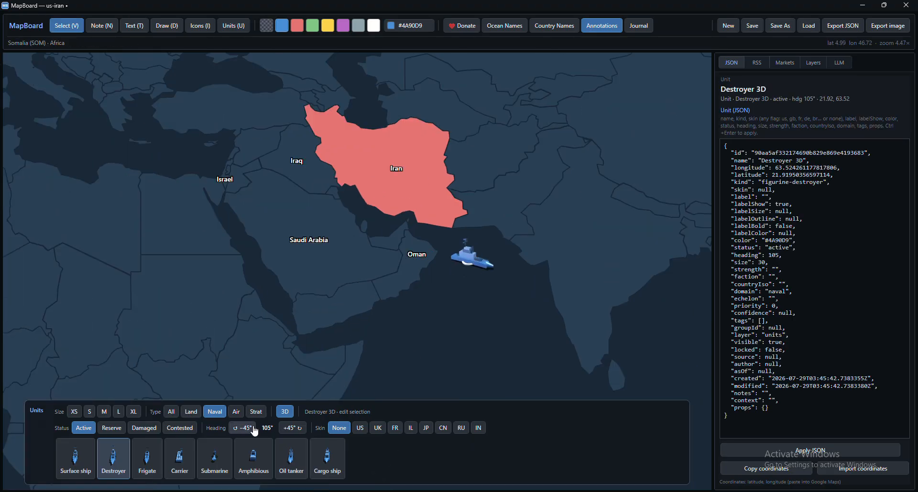
{"action": "left_click", "coordinate": [249, 430]}
{"action": "left_click", "coordinate": [248, 430]}
{"action": "left_click", "coordinate": [248, 430]}
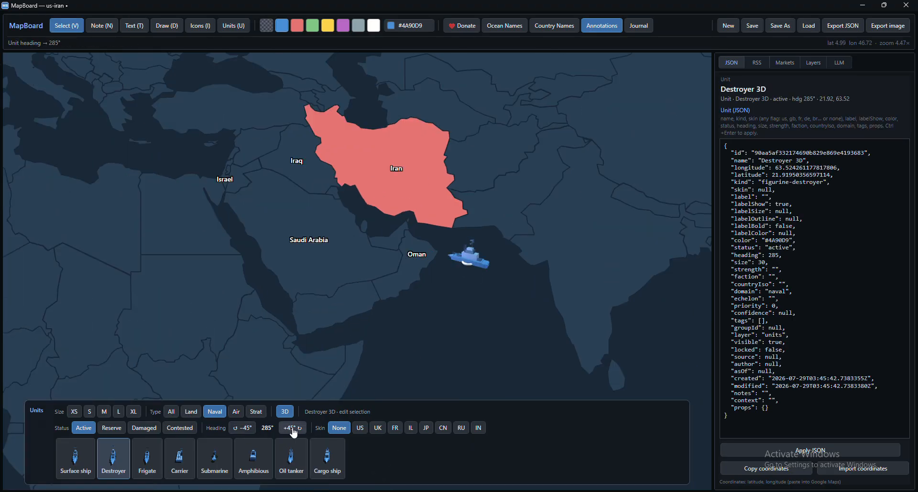
Apply the US skin to the destroyer and move it slightly northeast, to about latitude 22.54, longitude 64.31
{"action": "left_click", "coordinate": [362, 435]}
{"action": "left_click_drag", "start_coordinate": [476, 253], "coordinate": [477, 256]}
{"action": "scroll", "coordinate": [484, 258], "scroll_direction": "up", "scroll_amount": 3}
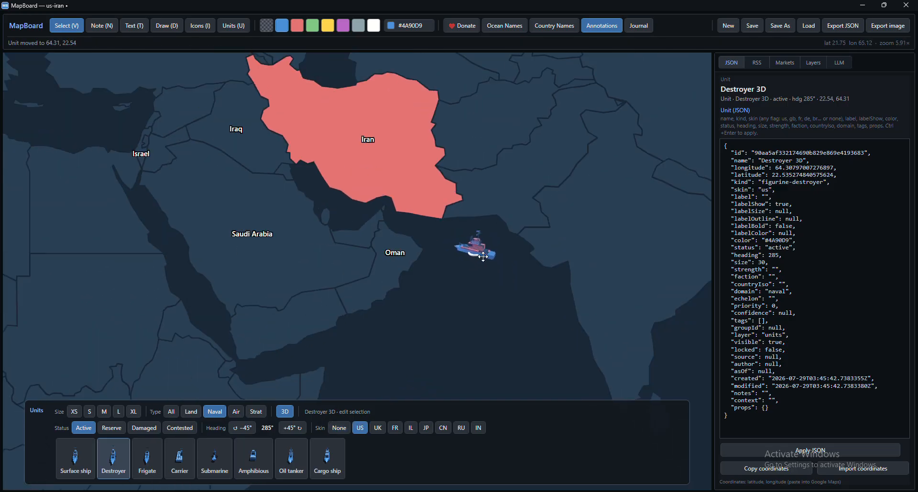
Show Yemen's country name on the map and clear the selection
{"action": "scroll", "coordinate": [483, 258], "scroll_direction": "down", "scroll_amount": 3}
{"action": "left_click", "coordinate": [307, 307]}
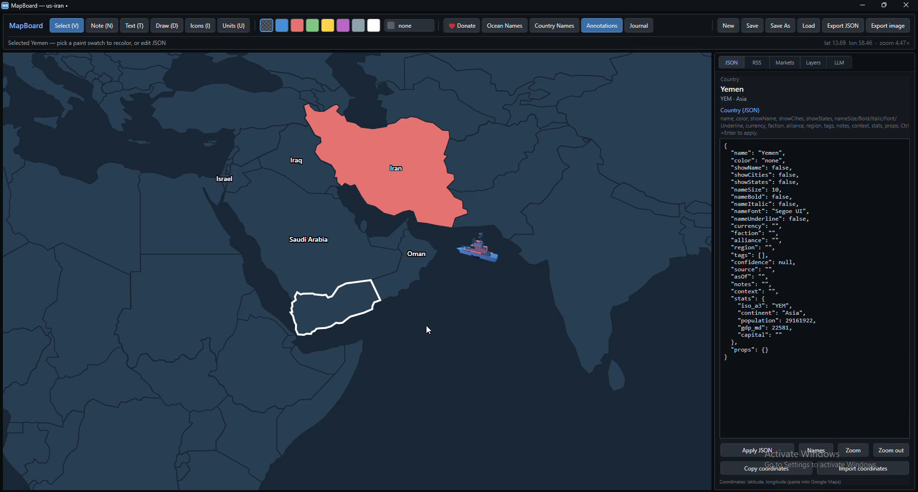
{"action": "left_click_drag", "start_coordinate": [429, 330], "coordinate": [456, 330]}
{"action": "left_click", "coordinate": [820, 454]}
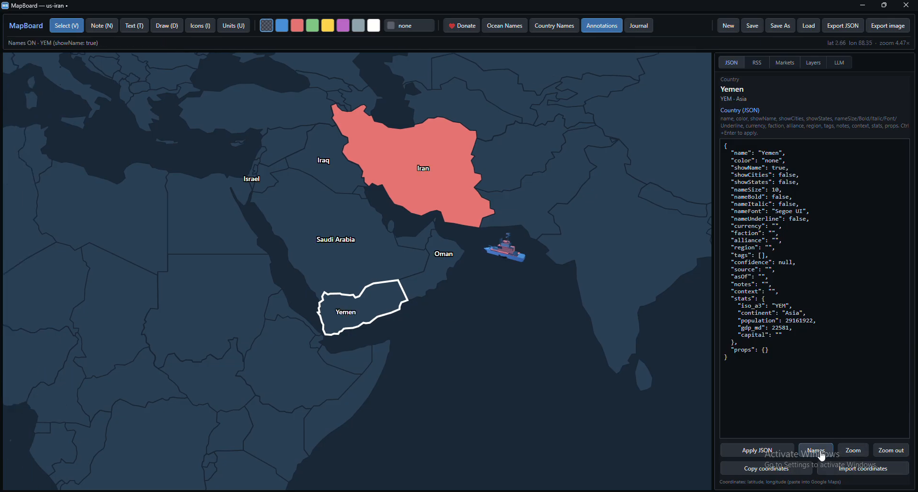
{"action": "scroll", "coordinate": [423, 366], "scroll_direction": "down", "scroll_amount": 3}
{"action": "left_click", "coordinate": [437, 346]}
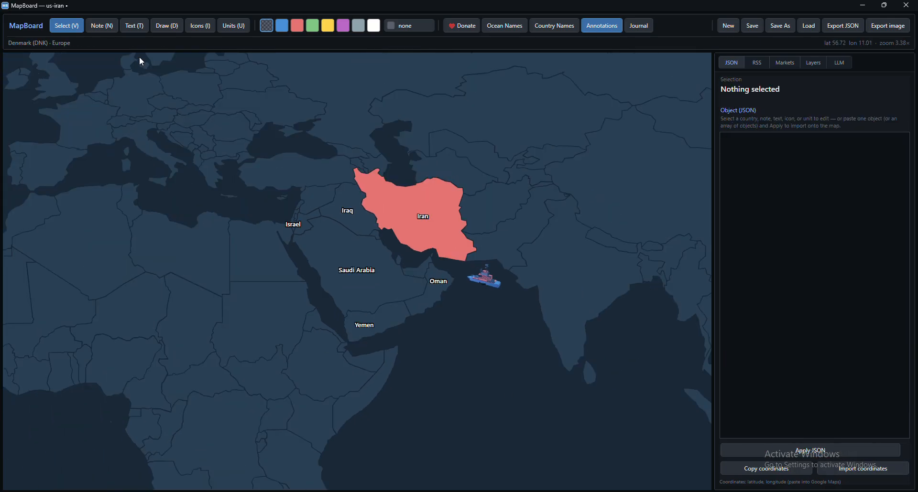
Add a medium outlined text label "Houthi" over western Yemen and place it just below the country's name
{"action": "left_click", "coordinate": [139, 28]}
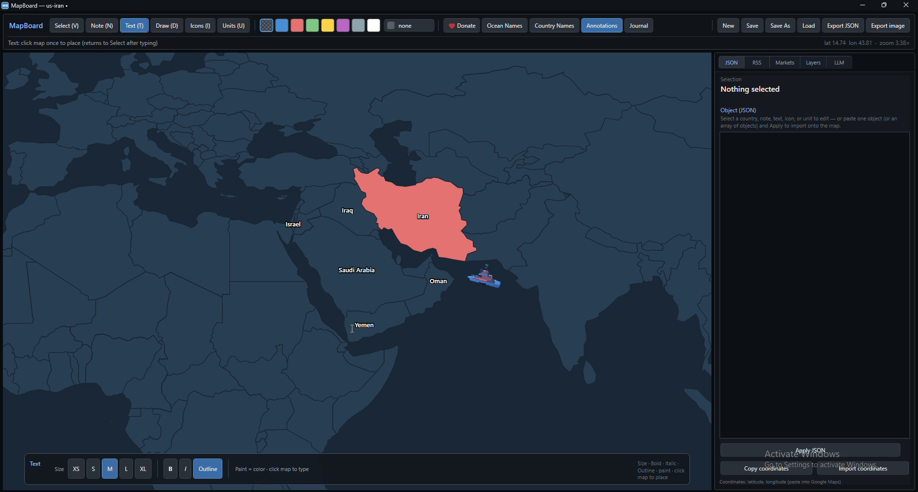
{"action": "left_click", "coordinate": [355, 327]}
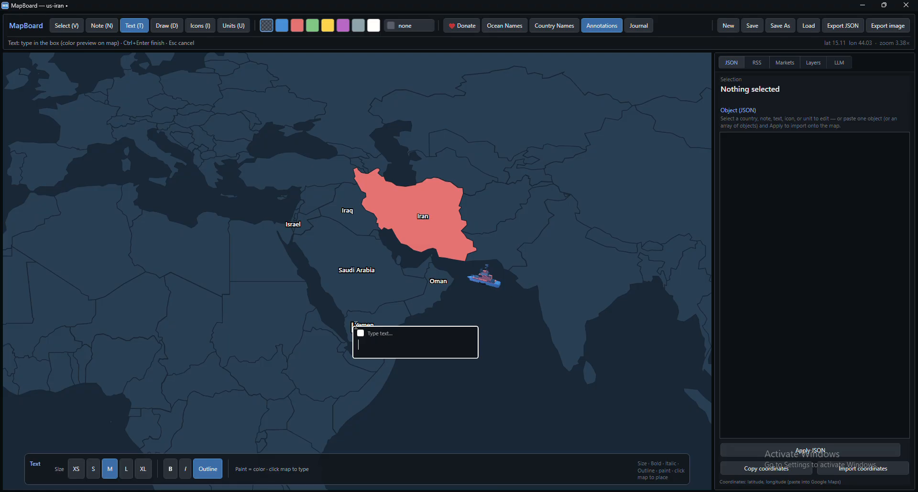
{"action": "type", "text": "Houthi"}
{"action": "key", "text": "ctrl+Return"}
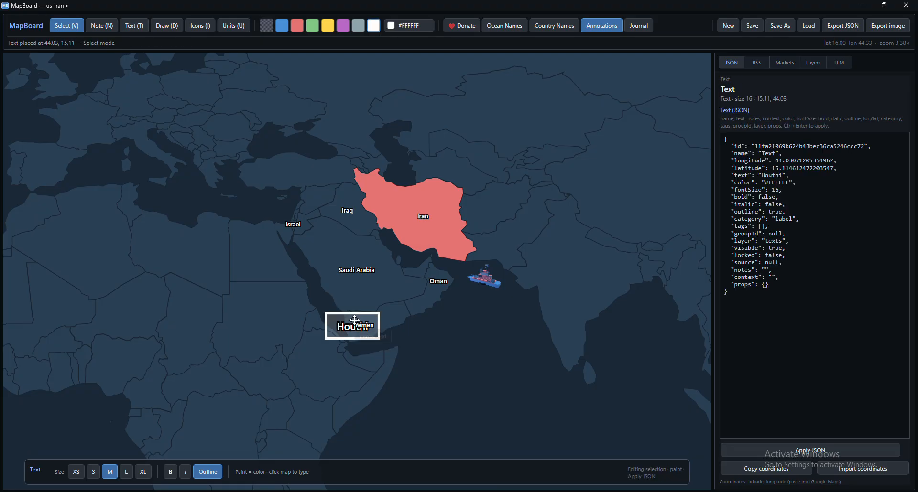
{"action": "left_click_drag", "start_coordinate": [355, 320], "coordinate": [353, 333]}
{"action": "left_click", "coordinate": [420, 347]}
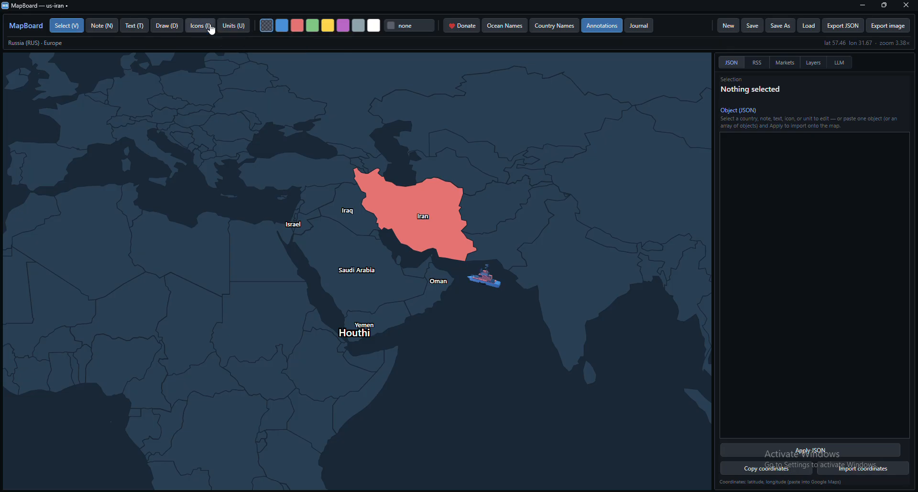
Draw a red (#E57373) circle of stroke width S with 25% fill around the Houthi label, and return to selection mode
{"action": "left_click", "coordinate": [165, 26]}
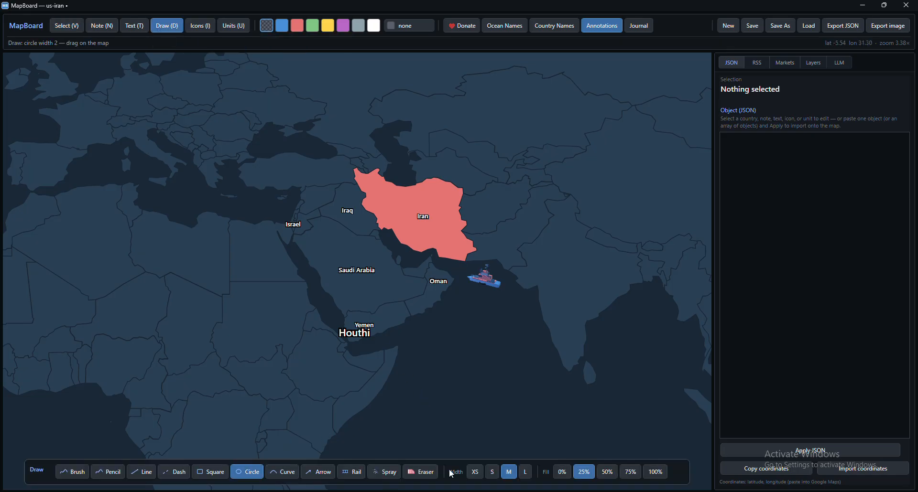
{"action": "left_click", "coordinate": [492, 472]}
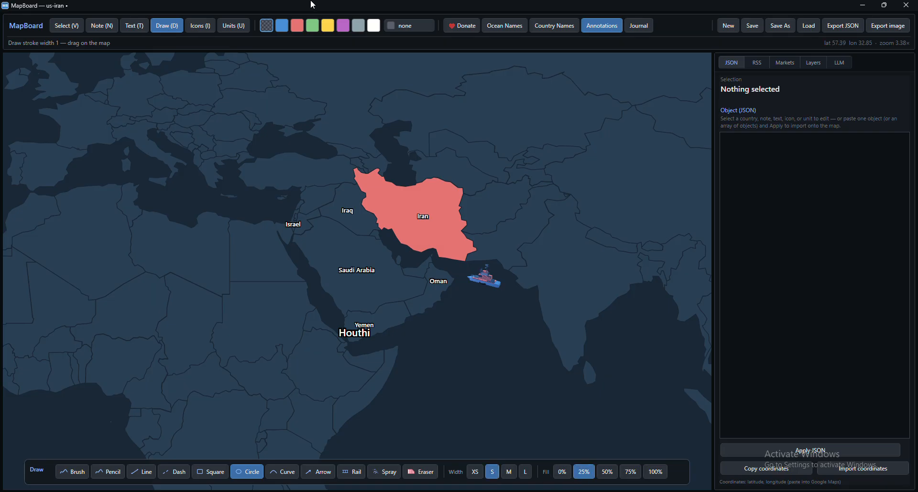
{"action": "left_click", "coordinate": [298, 26]}
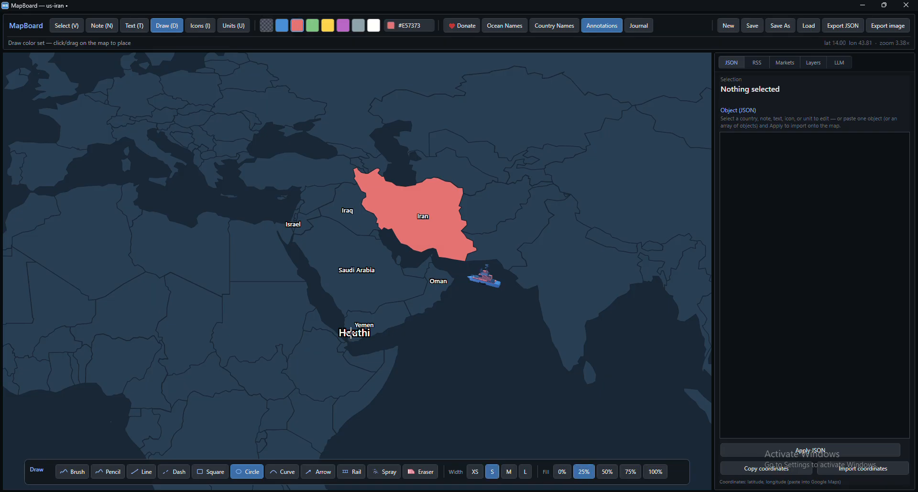
{"action": "left_click_drag", "start_coordinate": [351, 333], "coordinate": [367, 325]}
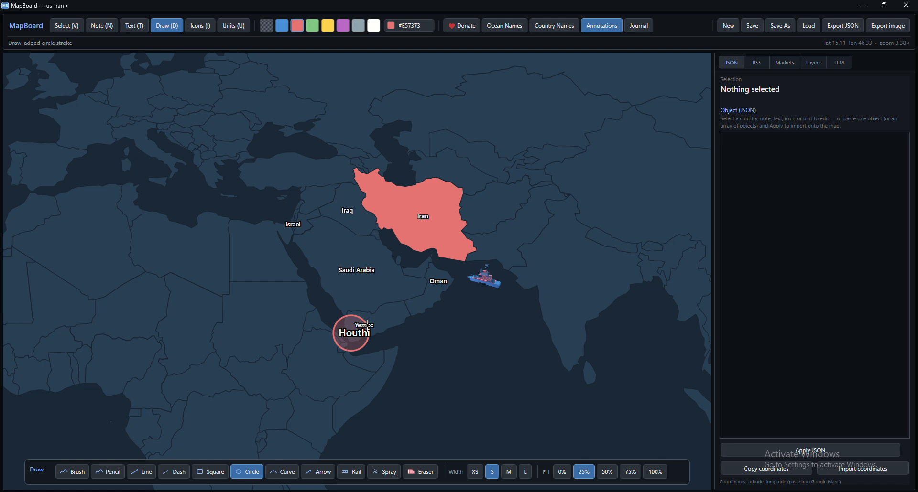
{"action": "left_click", "coordinate": [67, 26]}
{"action": "left_click_drag", "start_coordinate": [464, 309], "coordinate": [447, 317]}
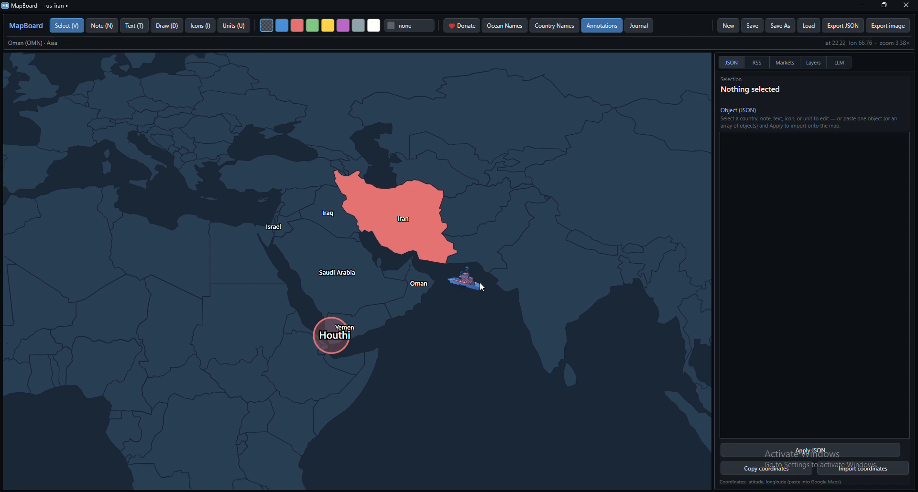
{"action": "scroll", "coordinate": [285, 266], "scroll_direction": "down", "scroll_amount": 3}
{"action": "left_click_drag", "start_coordinate": [440, 367], "coordinate": [621, 324]}
{"action": "left_click_drag", "start_coordinate": [158, 254], "coordinate": [259, 260]}
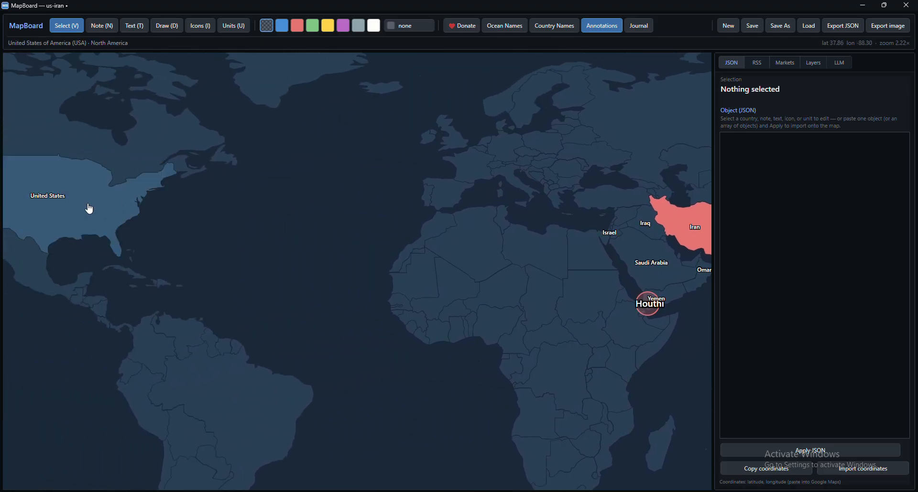
{"action": "left_click_drag", "start_coordinate": [302, 237], "coordinate": [82, 213]}
{"action": "scroll", "coordinate": [458, 258], "scroll_direction": "up", "scroll_amount": 5}
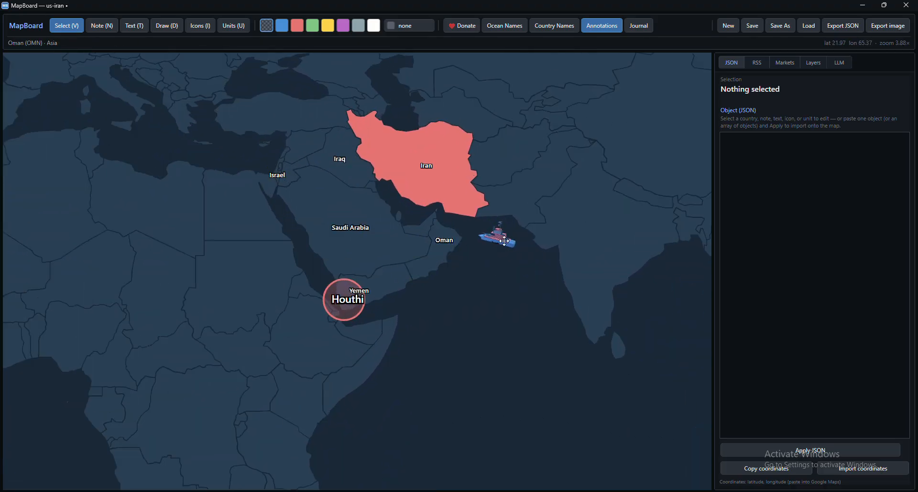
Place a US-skinned 3D submarine unit in the Arabian Sea south of Oman, at about latitude 15.49, longitude 58.93
{"action": "left_click", "coordinate": [490, 233]}
{"action": "left_click_drag", "start_coordinate": [473, 271], "coordinate": [466, 289]}
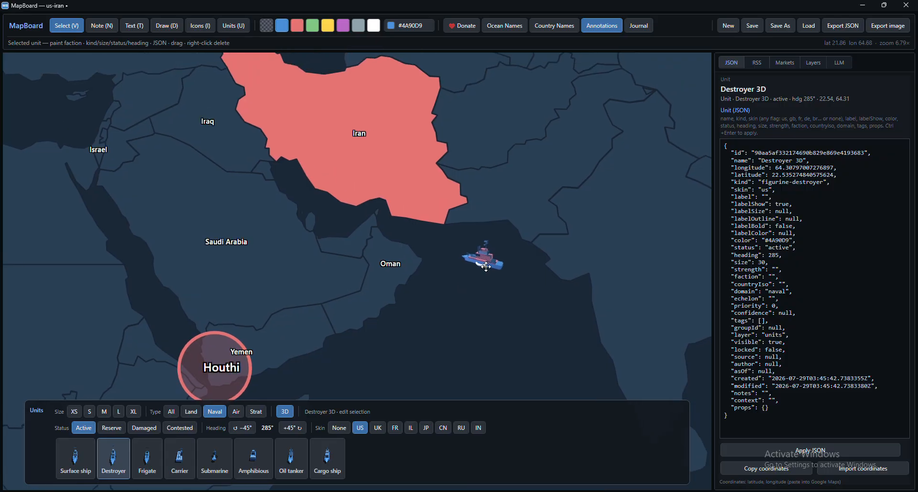
{"action": "left_click", "coordinate": [215, 458]}
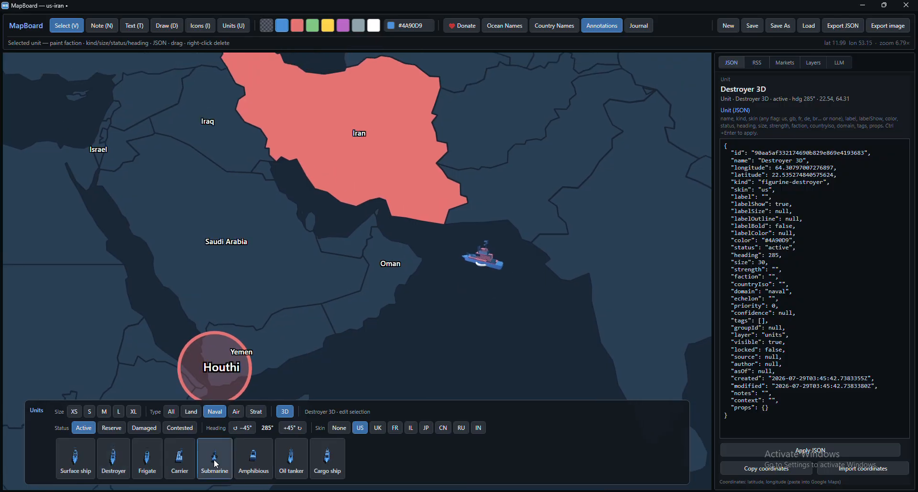
{"action": "left_click", "coordinate": [409, 356]}
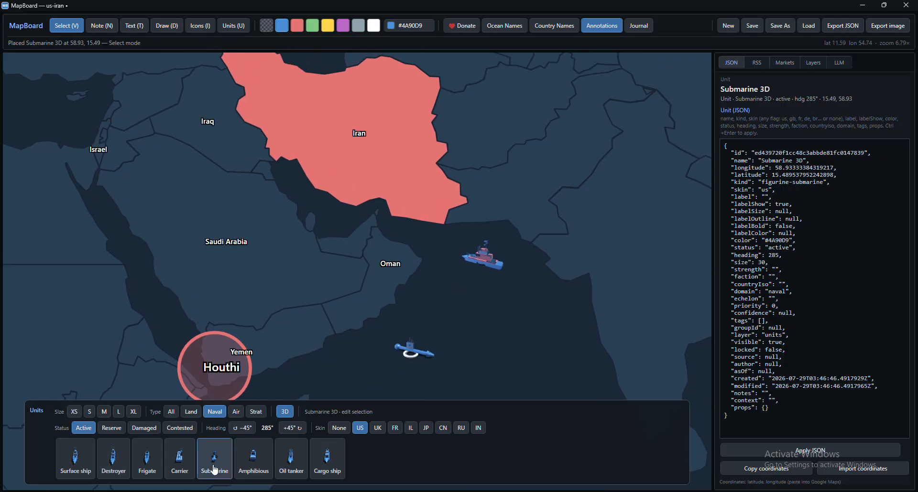
Turn the submarine to heading 105° and move it northeast, to about latitude 17.51, longitude 60.30
{"action": "left_click", "coordinate": [243, 429]}
{"action": "left_click", "coordinate": [246, 430]}
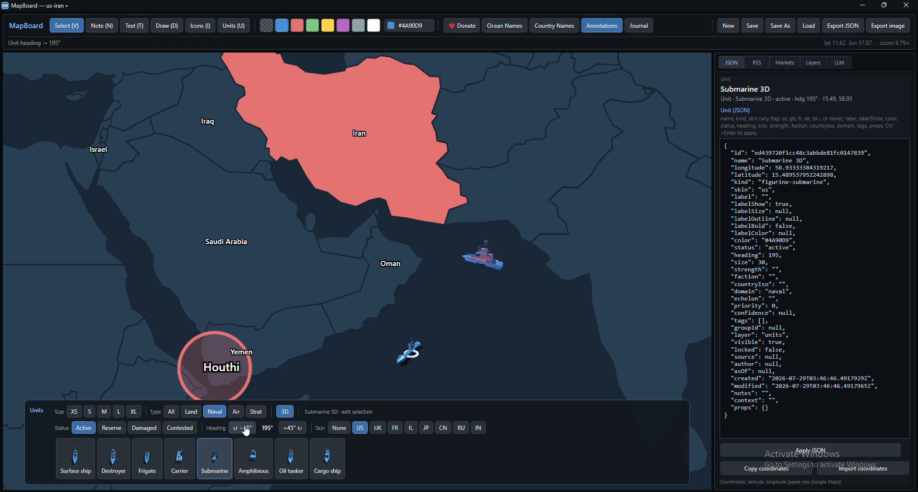
{"action": "left_click", "coordinate": [246, 431]}
{"action": "left_click", "coordinate": [248, 431]}
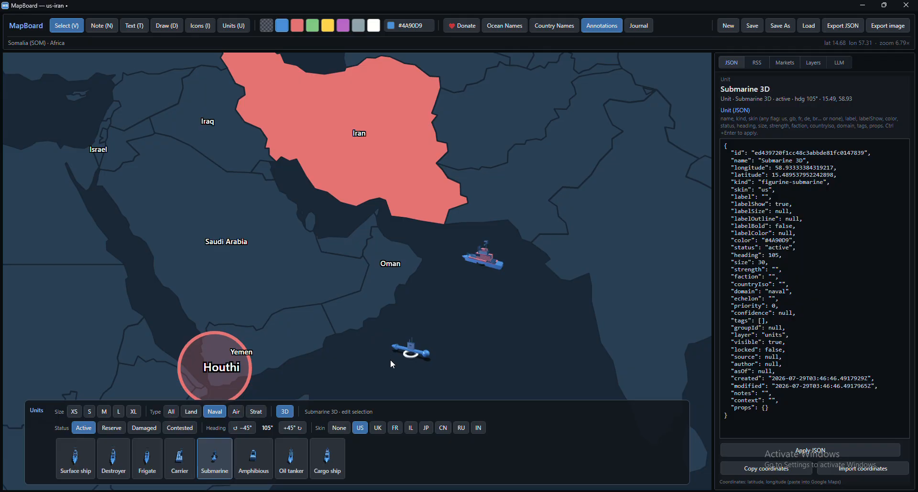
{"action": "left_click_drag", "start_coordinate": [410, 355], "coordinate": [431, 328]}
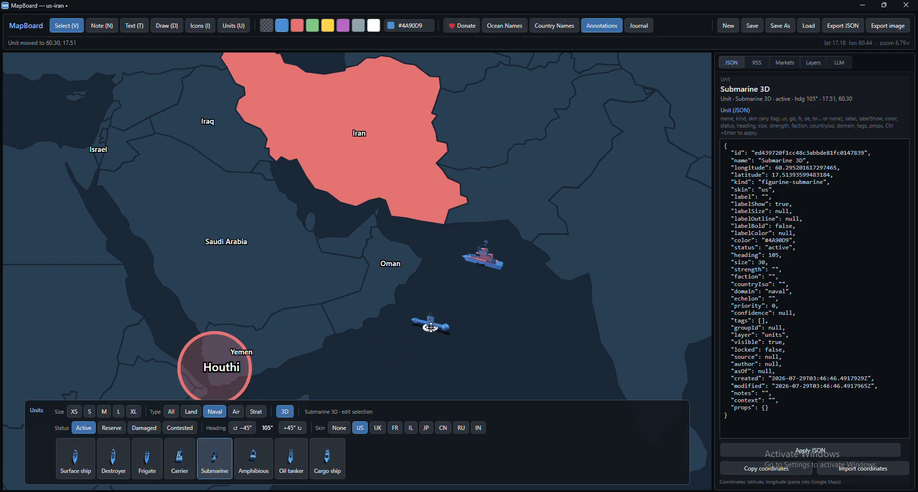
Show India's country name on the map
{"action": "left_click_drag", "start_coordinate": [502, 356], "coordinate": [451, 316]}
{"action": "left_click", "coordinate": [610, 268]}
{"action": "scroll", "coordinate": [454, 314], "scroll_direction": "down", "scroll_amount": 1}
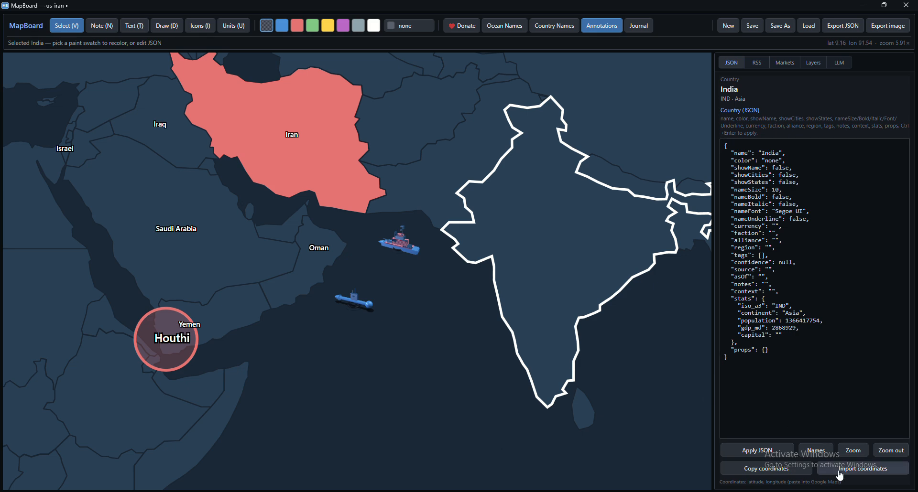
{"action": "left_click", "coordinate": [815, 451]}
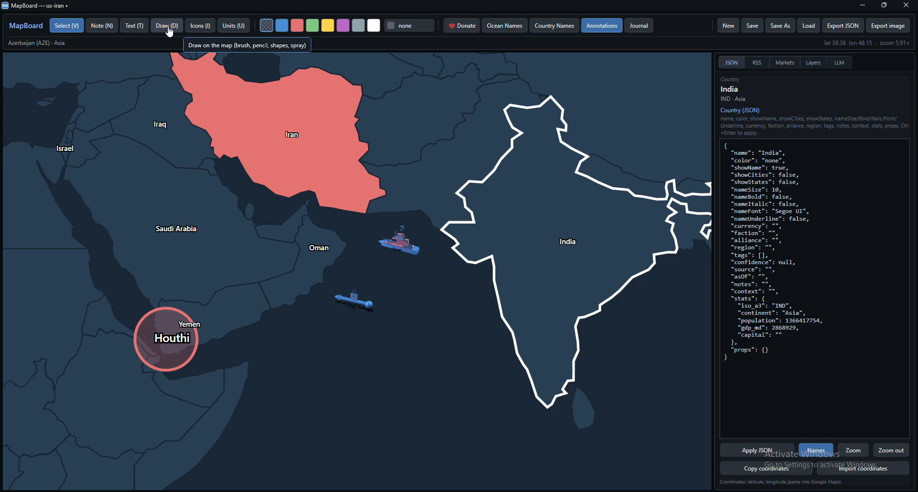
Place a medium Indian flag icon just above India's name and a medium Russian flag icon on India's west coast
{"action": "left_click", "coordinate": [233, 27]}
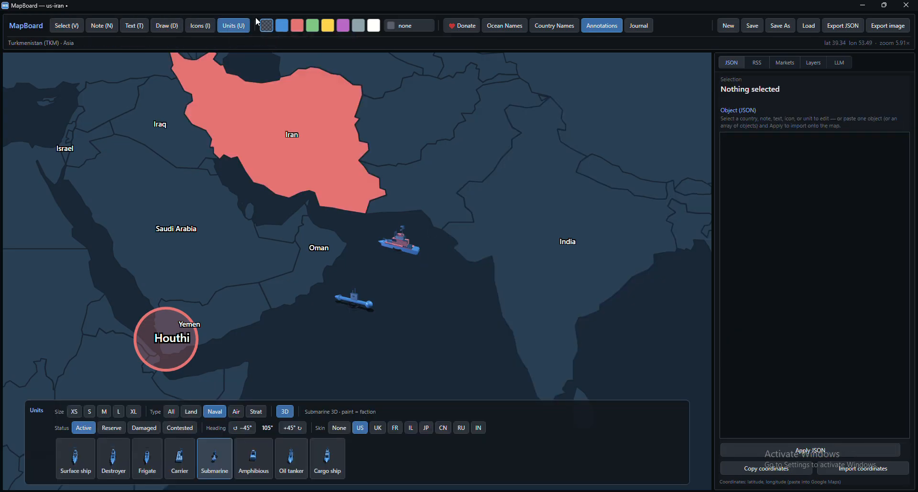
{"action": "left_click", "coordinate": [197, 27]}
{"action": "left_click_drag", "start_coordinate": [443, 323], "coordinate": [317, 277]}
{"action": "scroll", "coordinate": [373, 370], "scroll_direction": "down", "scroll_amount": 2}
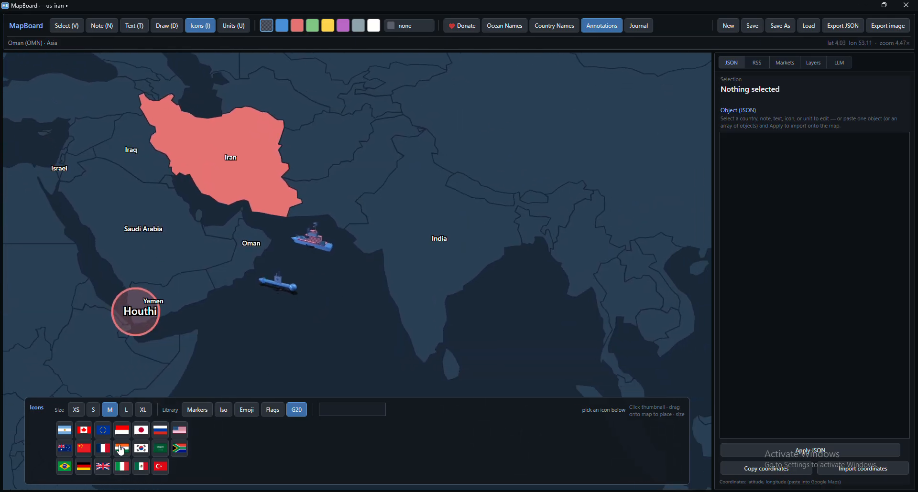
{"action": "left_click_drag", "start_coordinate": [122, 448], "coordinate": [433, 230]}
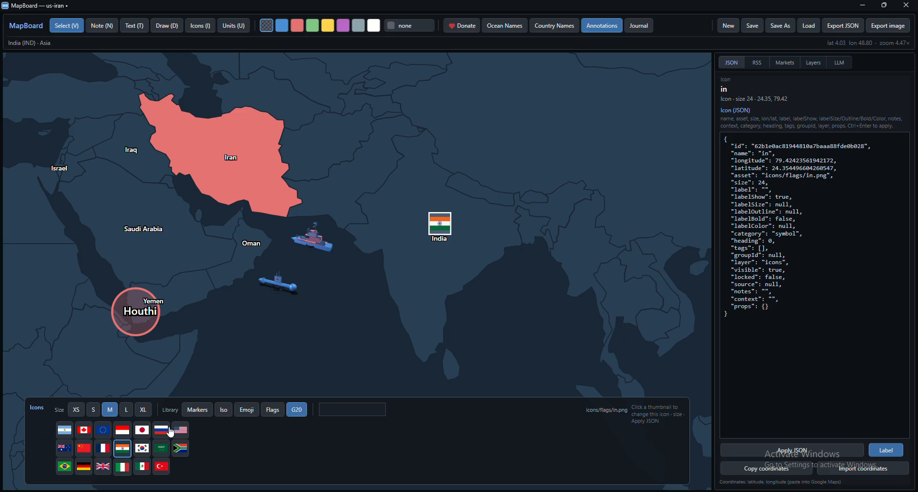
{"action": "left_click_drag", "start_coordinate": [163, 431], "coordinate": [385, 281]}
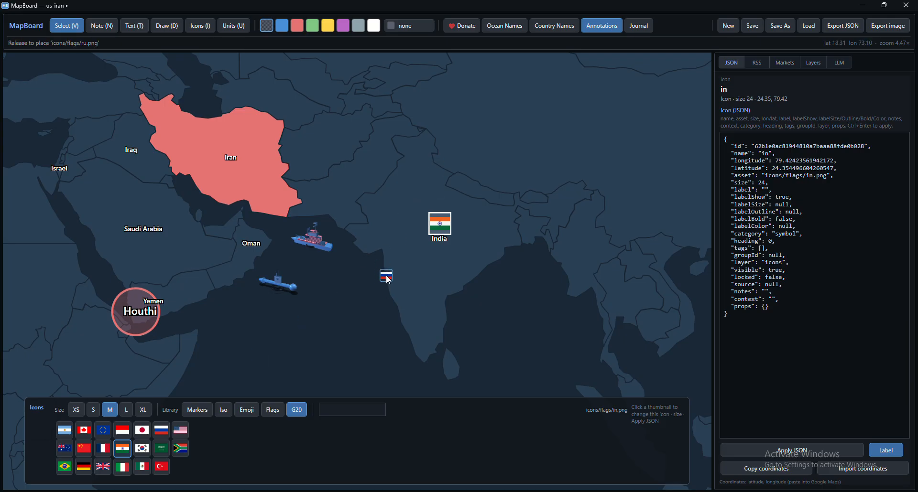
Place a strategic 3D port unit in southwestern India, at about latitude 15.96, longitude 74.95
{"action": "left_click", "coordinate": [242, 27]}
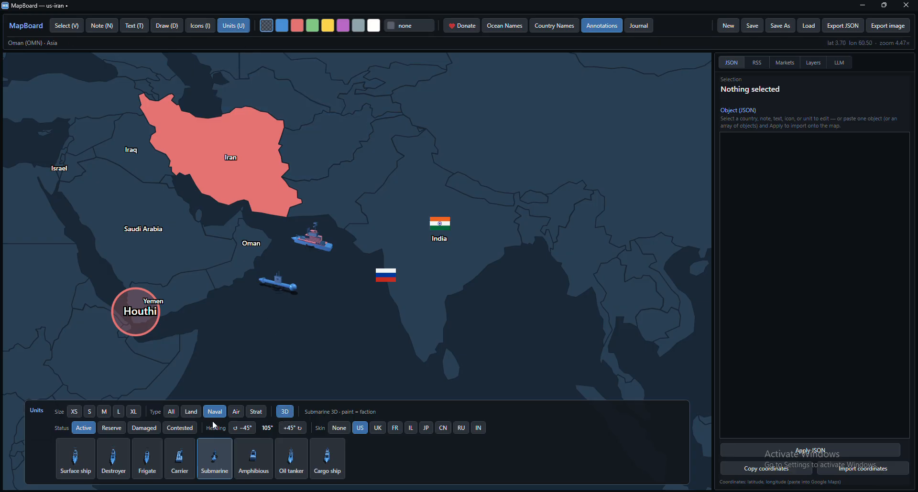
{"action": "left_click", "coordinate": [261, 413]}
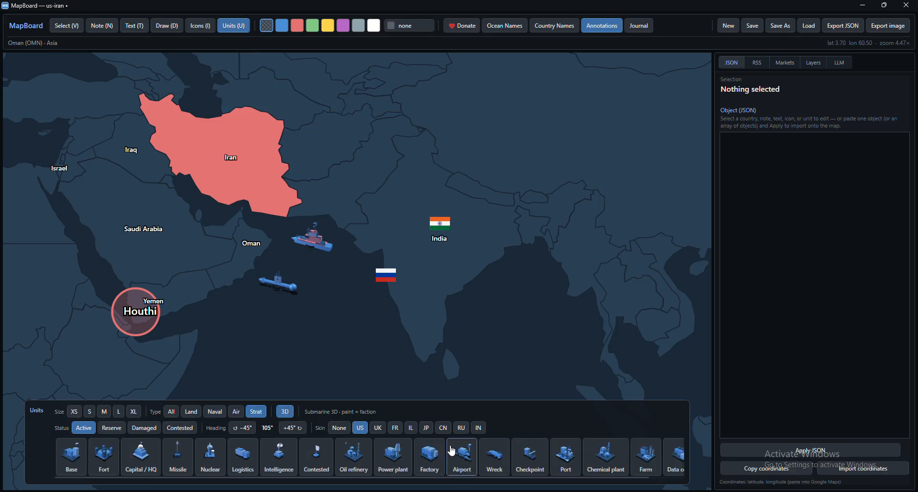
{"action": "scroll", "coordinate": [457, 451], "scroll_direction": "right", "scroll_amount": 1}
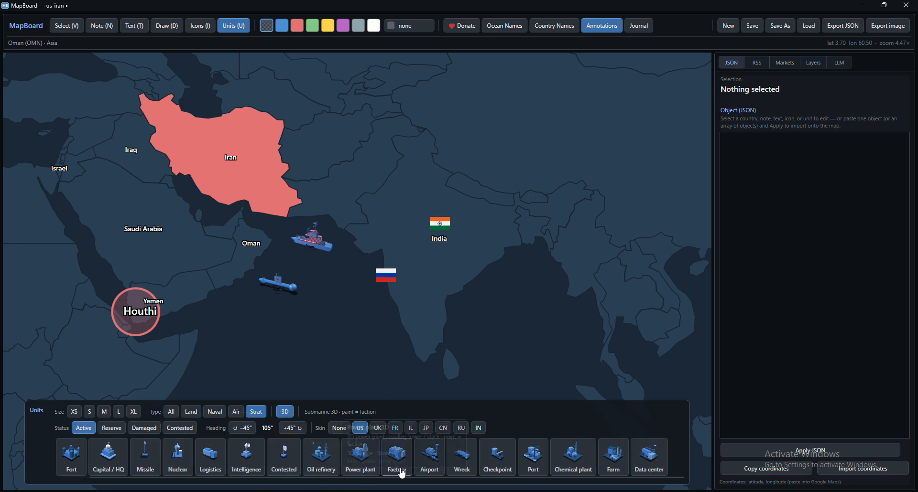
{"action": "left_click_drag", "start_coordinate": [539, 466], "coordinate": [403, 300]}
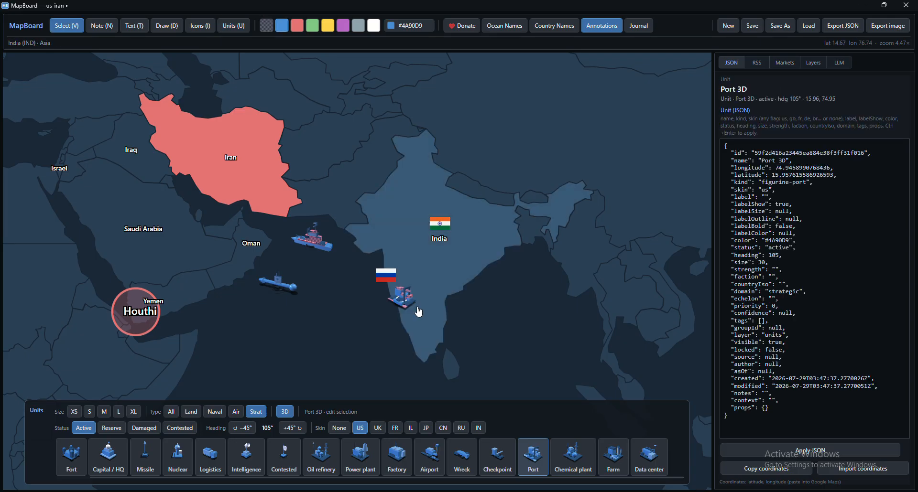
Give the port the IN skin and size M, and move it slightly northeast, to about latitude 16.54, longitude 76.23
{"action": "key", "text": "Escape"}
{"action": "left_click", "coordinate": [407, 302]}
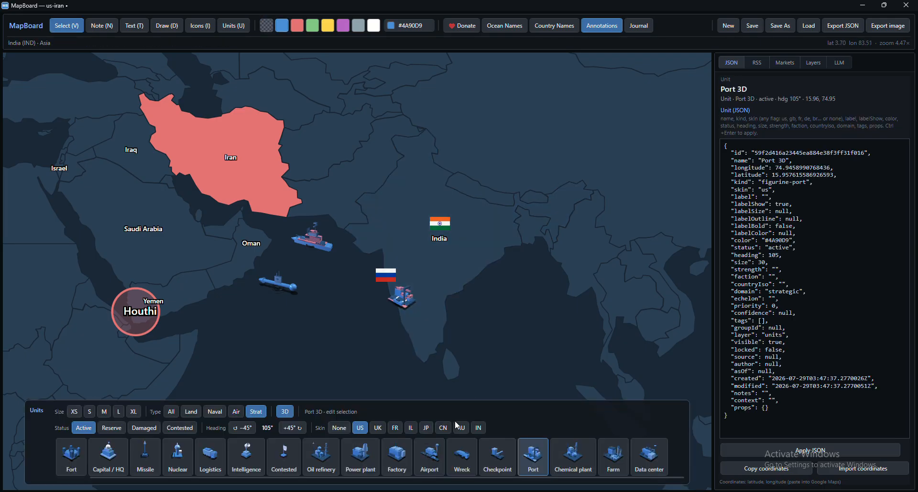
{"action": "left_click", "coordinate": [478, 428]}
{"action": "scroll", "coordinate": [406, 296], "scroll_direction": "down", "scroll_amount": 1}
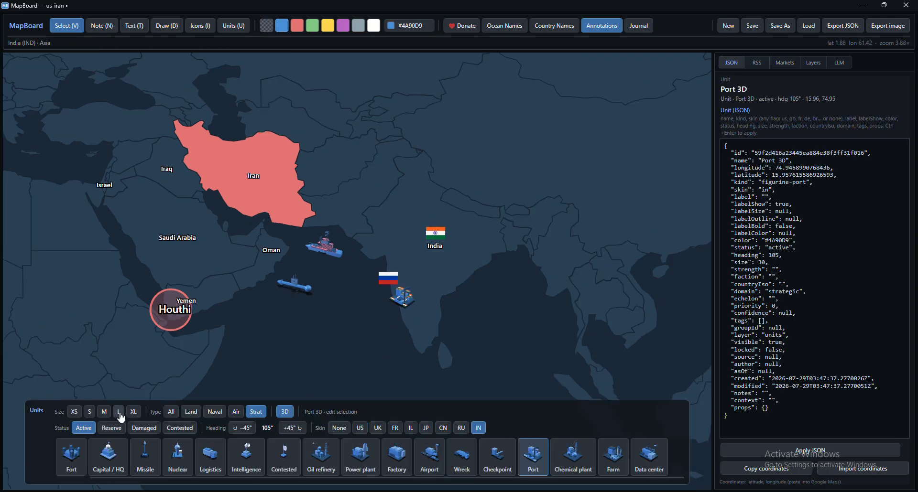
{"action": "left_click", "coordinate": [119, 411]}
{"action": "left_click_drag", "start_coordinate": [407, 302], "coordinate": [417, 298]}
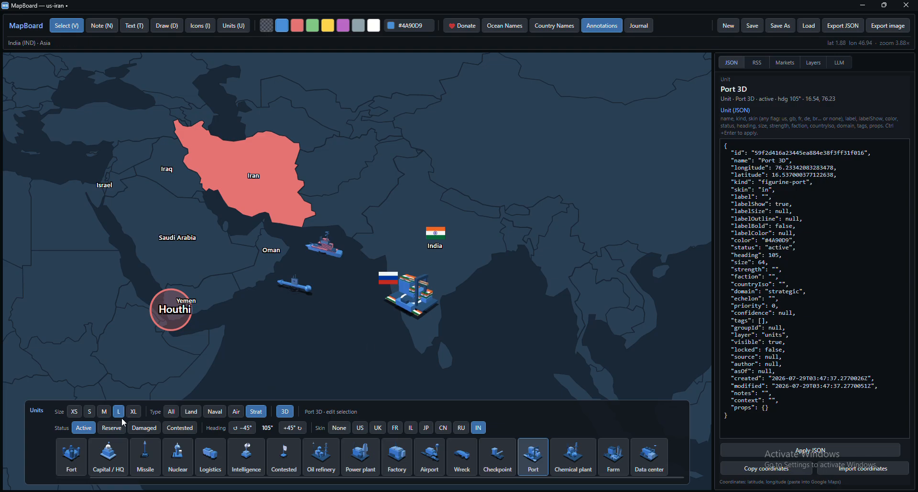
{"action": "left_click", "coordinate": [104, 412]}
Clear the selection and start a new session in the LLM map generator
{"action": "left_click_drag", "start_coordinate": [304, 347], "coordinate": [420, 361]}
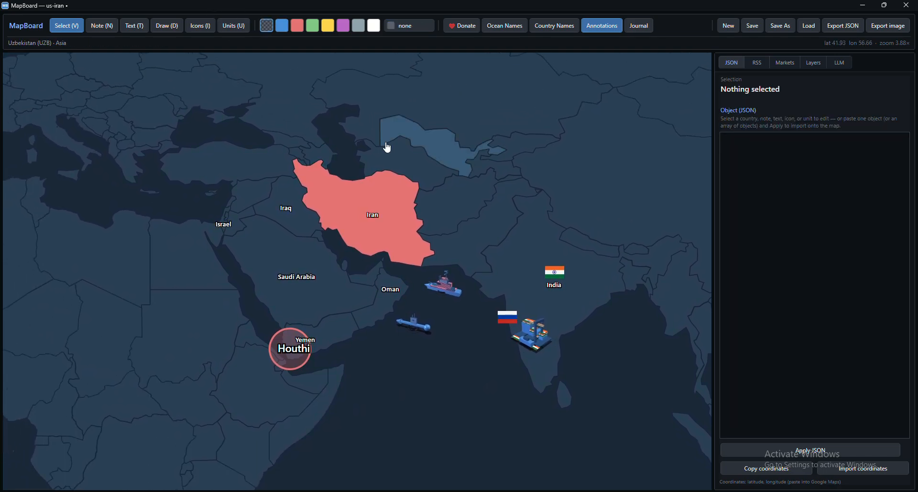
{"action": "left_click_drag", "start_coordinate": [461, 355], "coordinate": [475, 363]}
{"action": "scroll", "coordinate": [380, 253], "scroll_direction": "up", "scroll_amount": 2}
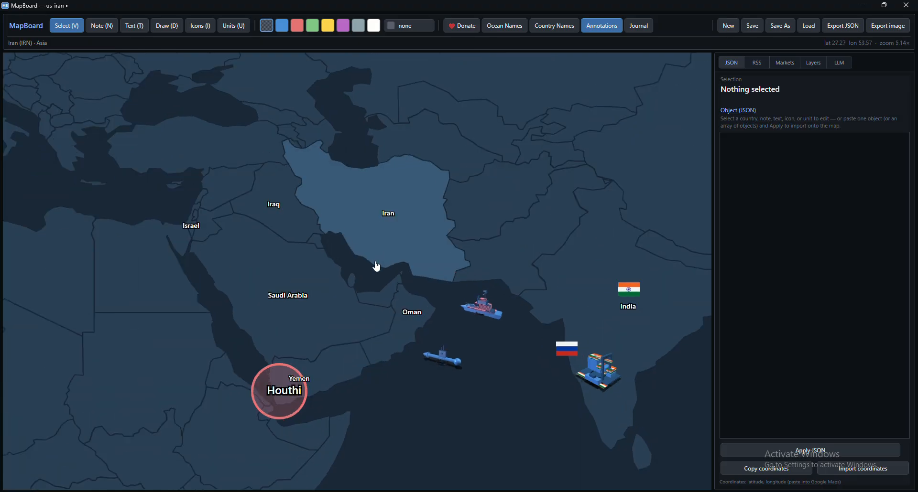
{"action": "left_click_drag", "start_coordinate": [357, 264], "coordinate": [366, 266]}
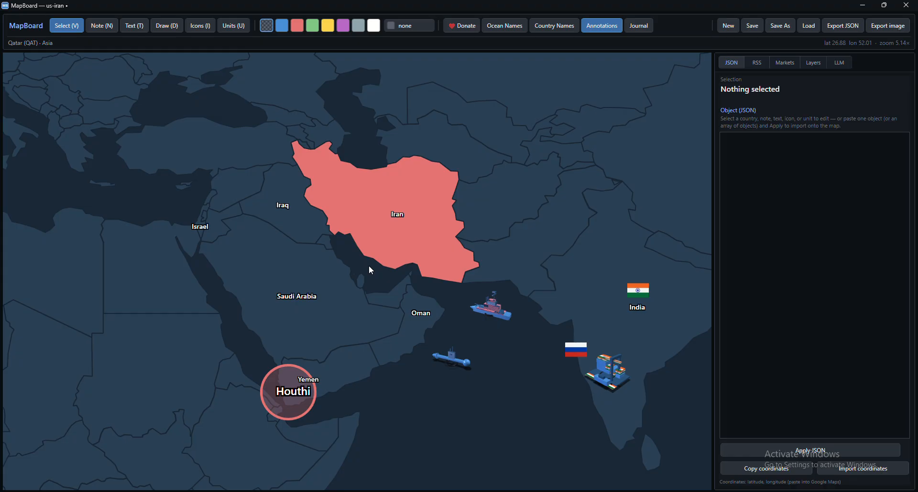
{"action": "left_click", "coordinate": [844, 63]}
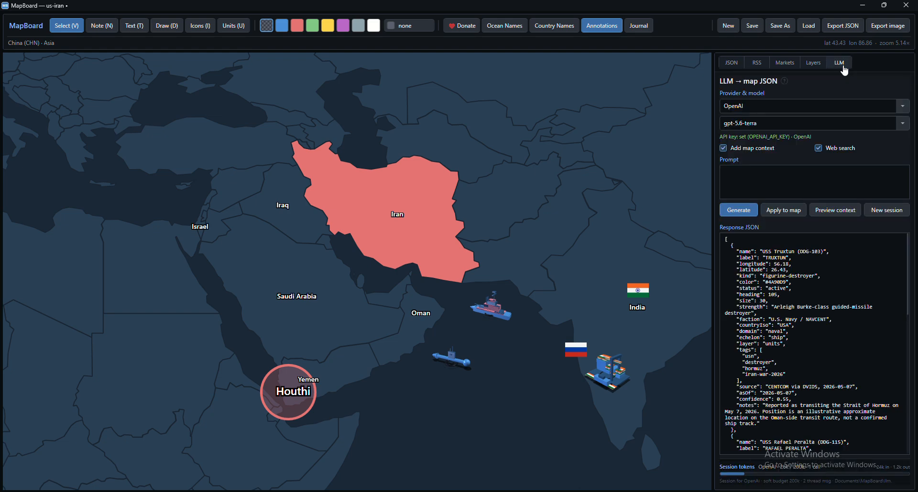
{"action": "left_click", "coordinate": [887, 210]}
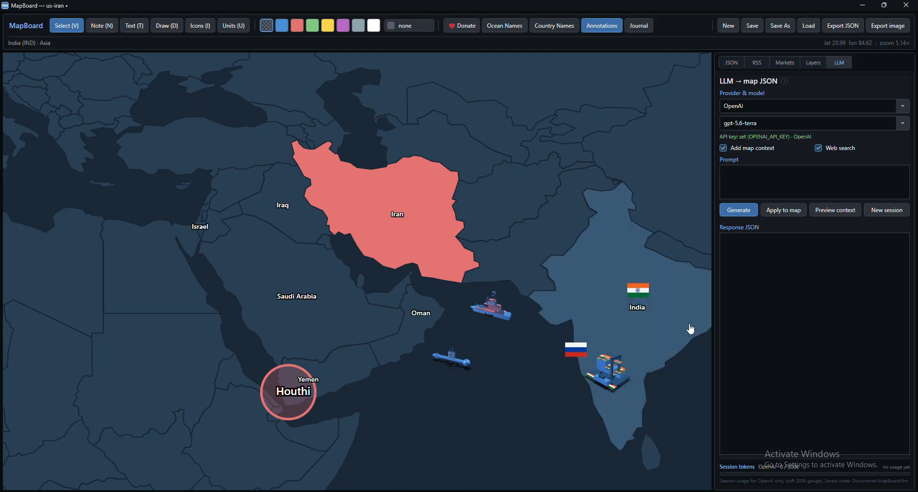
Enter the prompt "Plot the most recent explosions, in the US-IRAN war in the Middle East starting 28 Feb 2026. Only show explosions from the month of July."
{"action": "scroll", "coordinate": [377, 314], "scroll_direction": "down", "scroll_amount": 5}
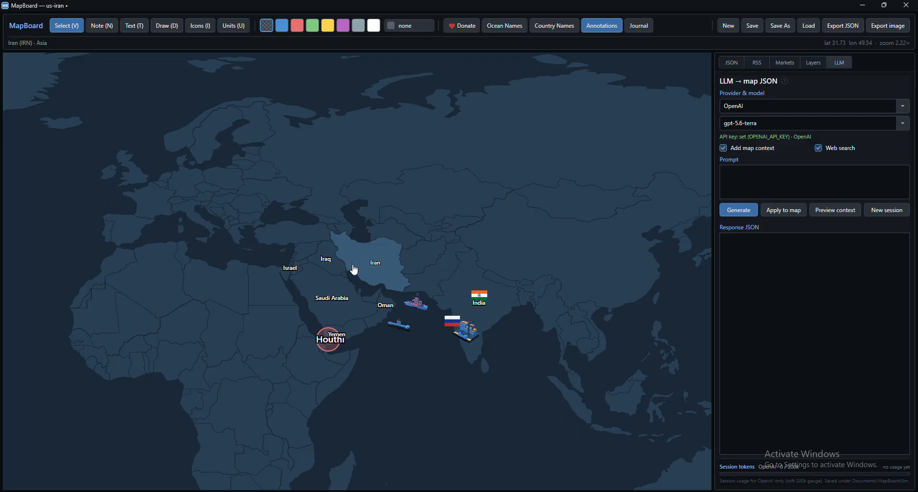
{"action": "scroll", "coordinate": [541, 354], "scroll_direction": "up", "scroll_amount": 3}
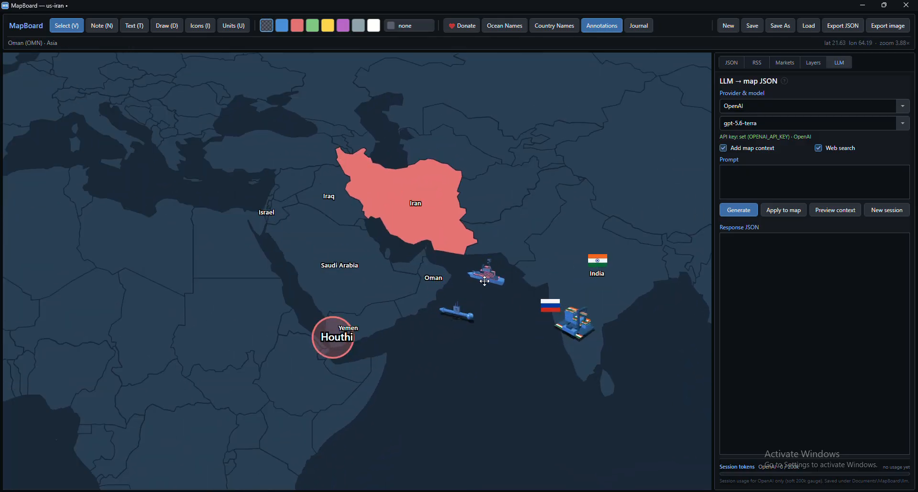
{"action": "left_click_drag", "start_coordinate": [516, 375], "coordinate": [461, 371]}
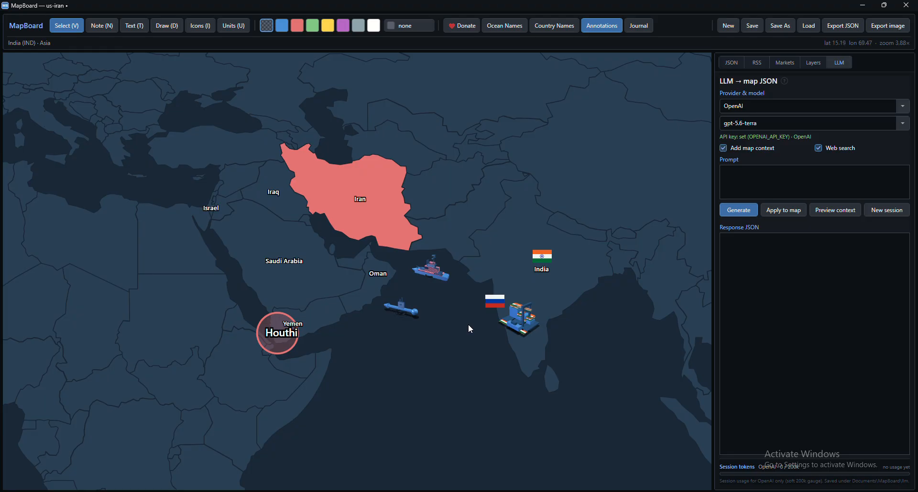
{"action": "left_click", "coordinate": [748, 175]}
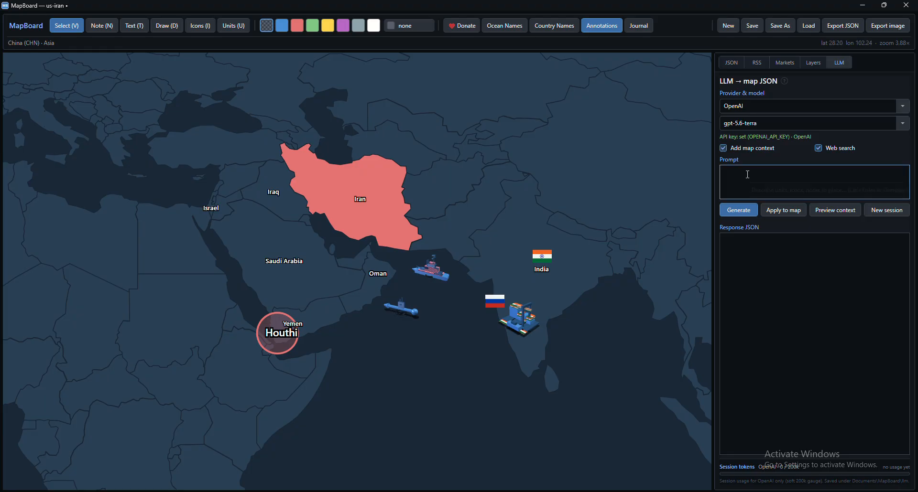
{"action": "scroll", "coordinate": [309, 280], "scroll_direction": "up", "scroll_amount": 4}
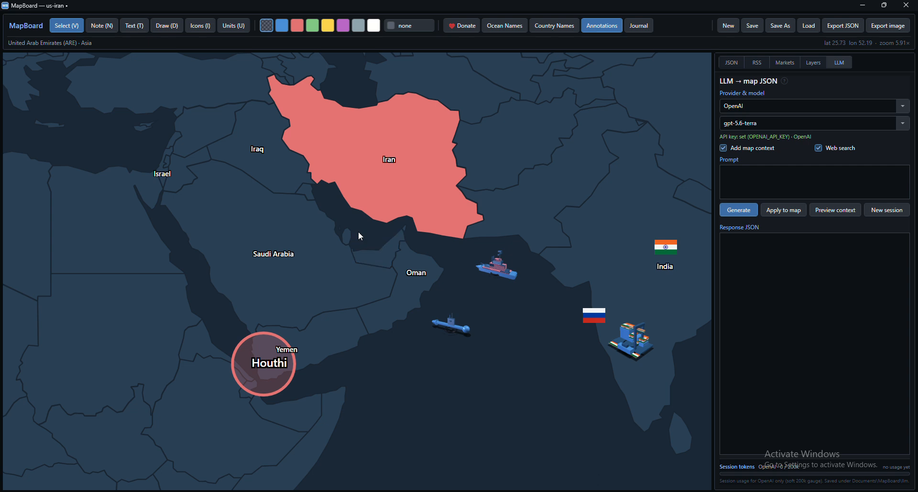
{"action": "scroll", "coordinate": [360, 234], "scroll_direction": "up", "scroll_amount": 3}
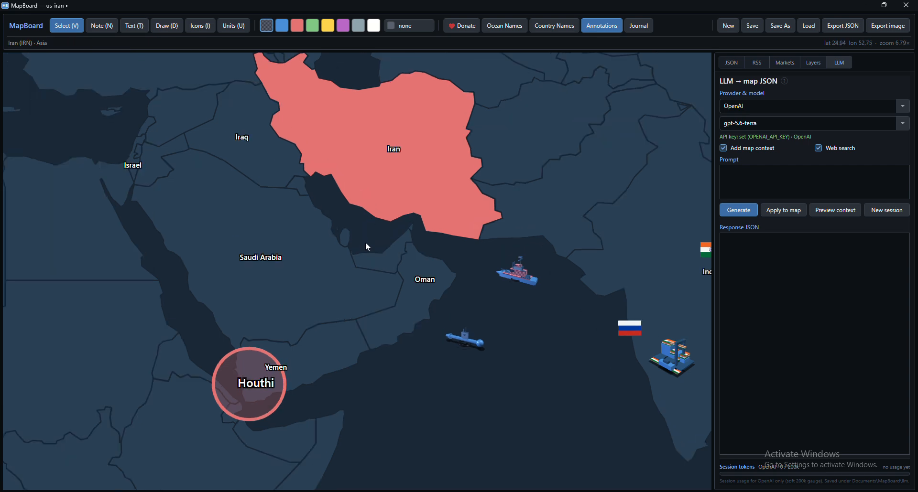
{"action": "left_click", "coordinate": [775, 174]}
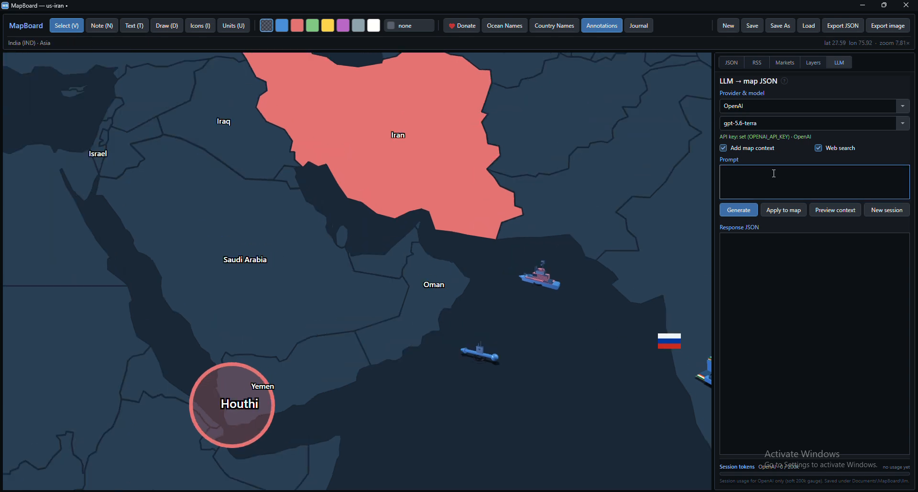
{"action": "type", "text": "Plot the most recent explosions, in the US-"}
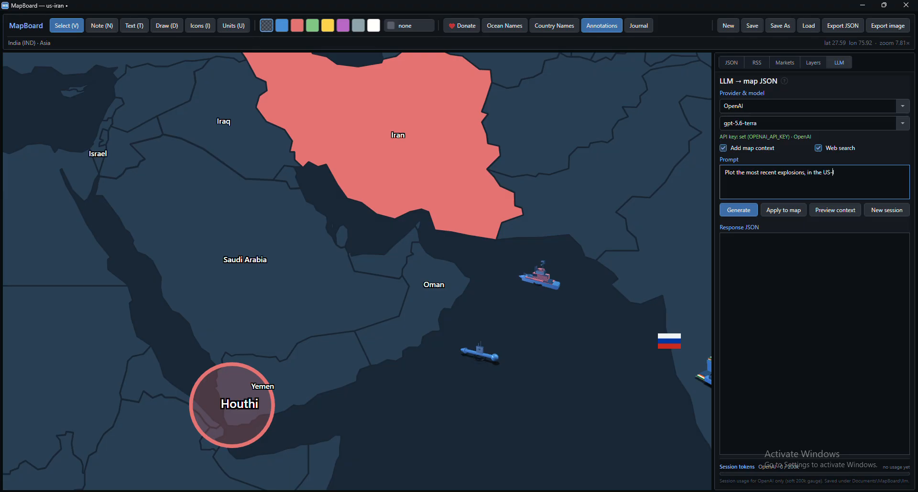
{"action": "type", "text": "IRAN war in the Middle East starting"}
{"action": "type", "text": "28 Feb"}
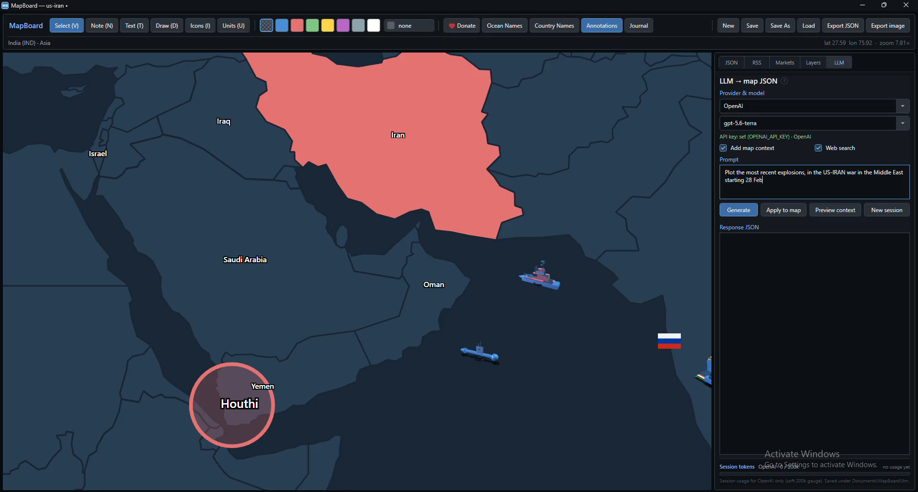
{"action": "type", "text": " 2026. Only show explosions from the month of"}
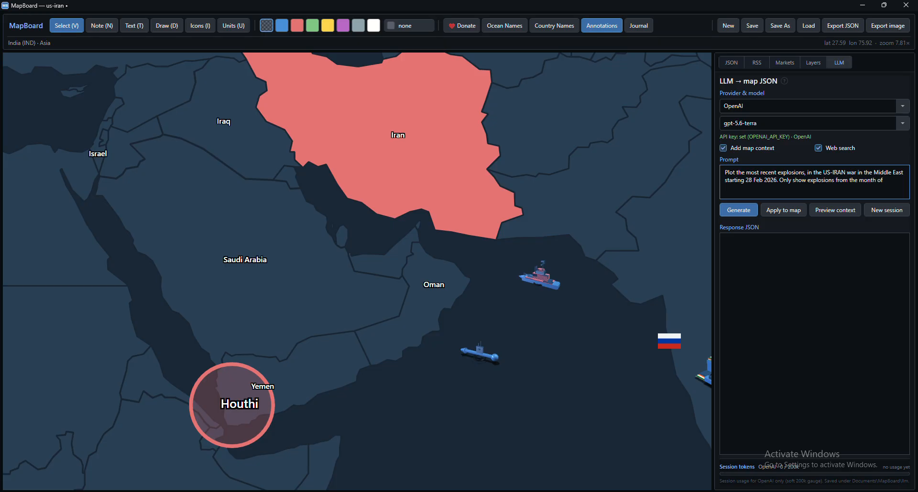
{"action": "type", "text": " July."}
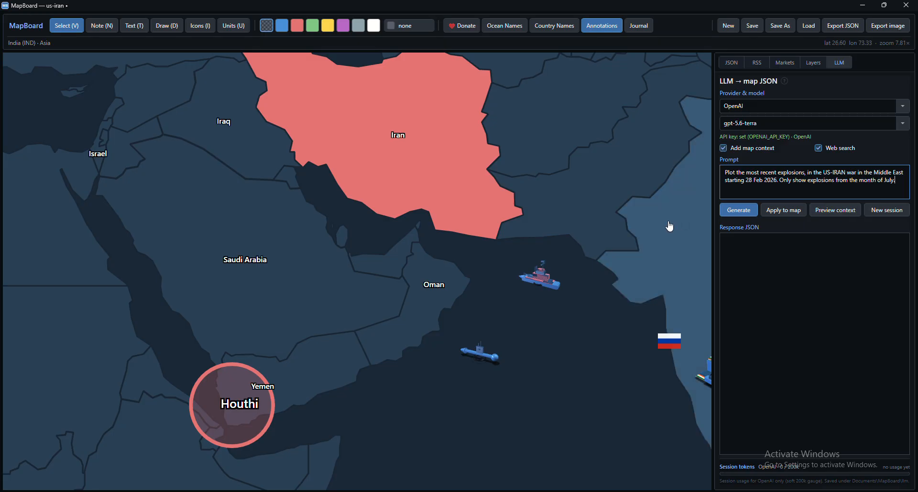
Generate the map JSON from the entered prompt about July explosions in the US-Iran war
{"action": "scroll", "coordinate": [626, 286], "scroll_direction": "down", "scroll_amount": 3}
{"action": "left_click_drag", "start_coordinate": [609, 329], "coordinate": [537, 329]}
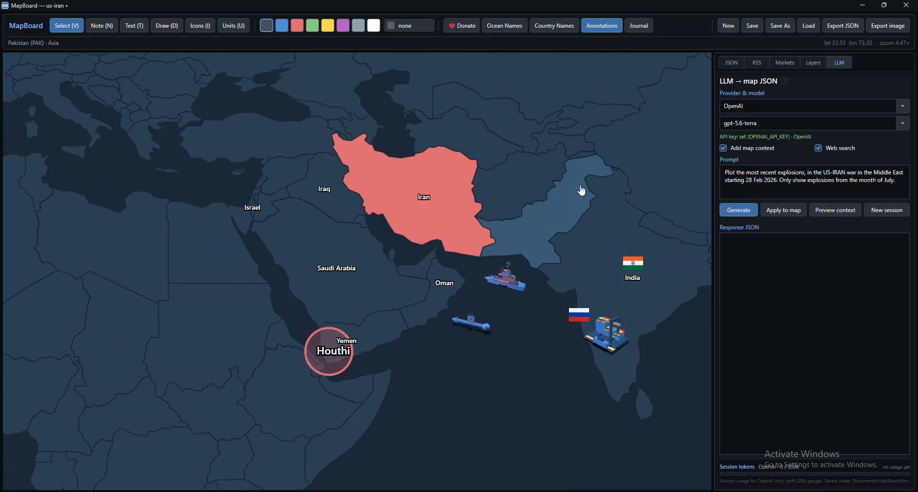
{"action": "left_click_drag", "start_coordinate": [545, 376], "coordinate": [503, 374]}
{"action": "left_click", "coordinate": [737, 213]}
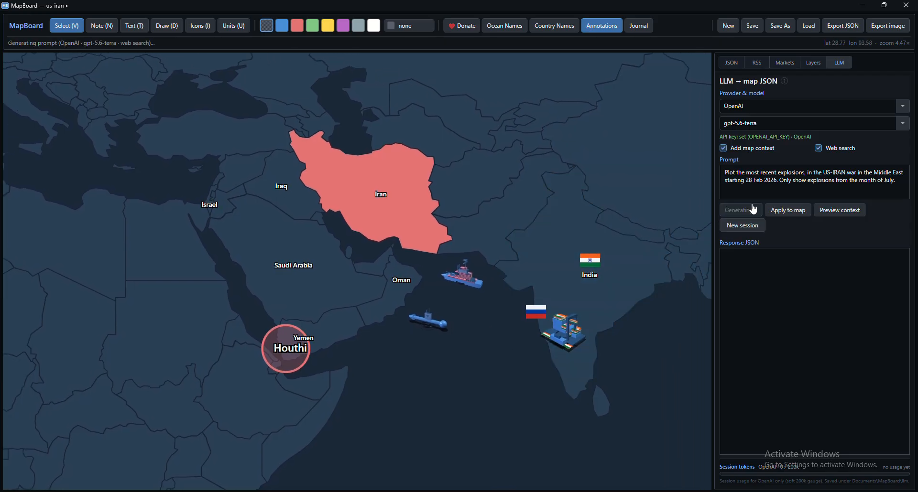
{"action": "scroll", "coordinate": [401, 349], "scroll_direction": "down", "scroll_amount": 1}
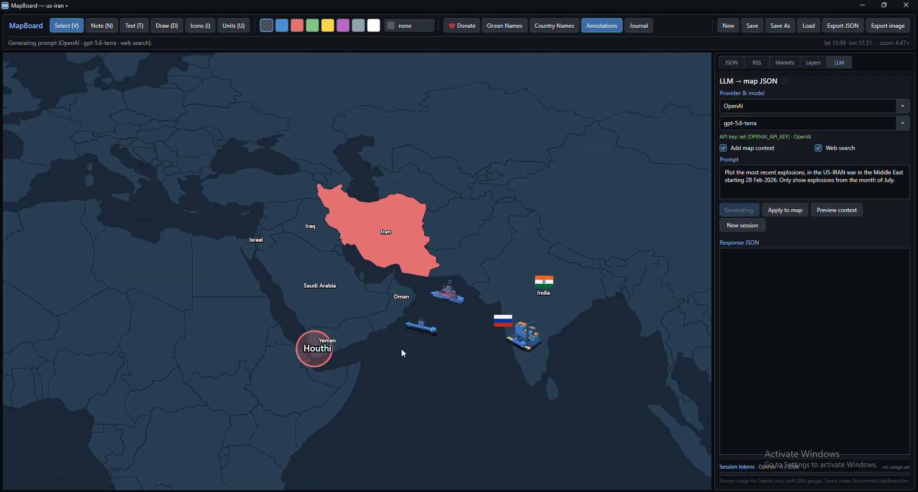
{"action": "scroll", "coordinate": [406, 350], "scroll_direction": "down", "scroll_amount": 2}
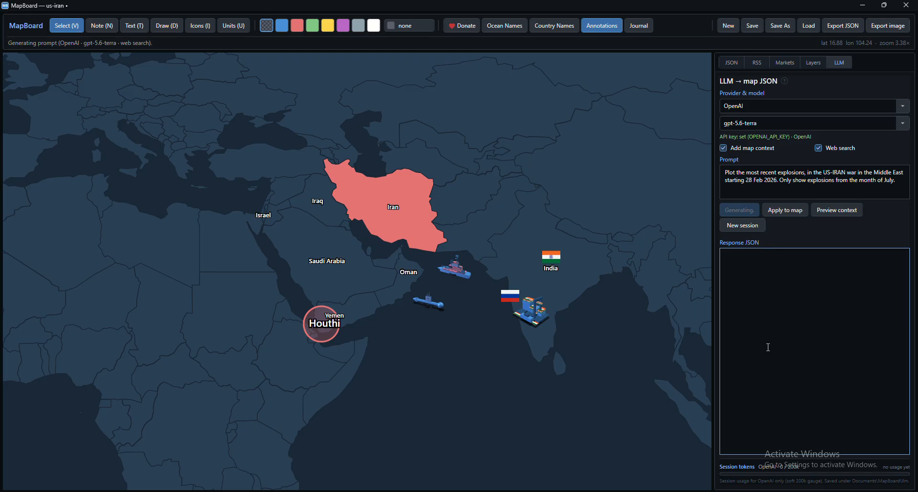
{"action": "left_click_drag", "start_coordinate": [455, 351], "coordinate": [465, 345]}
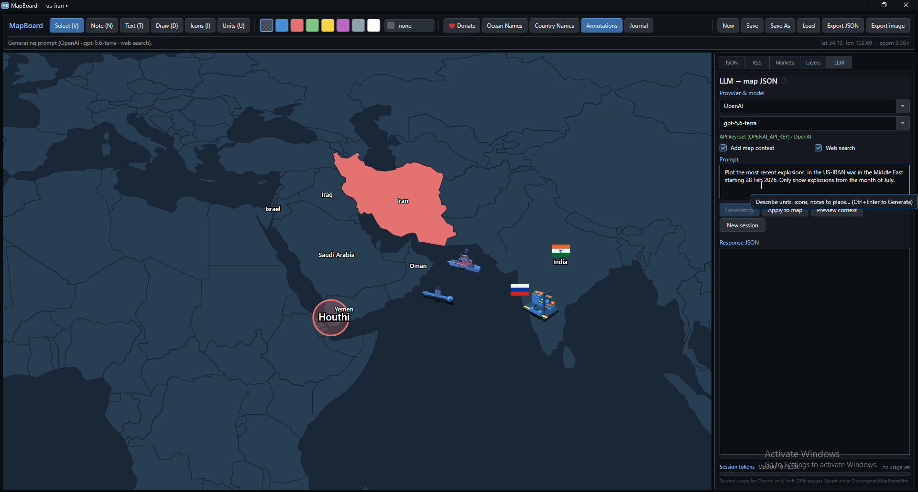
{"action": "left_click_drag", "start_coordinate": [496, 345], "coordinate": [482, 374]}
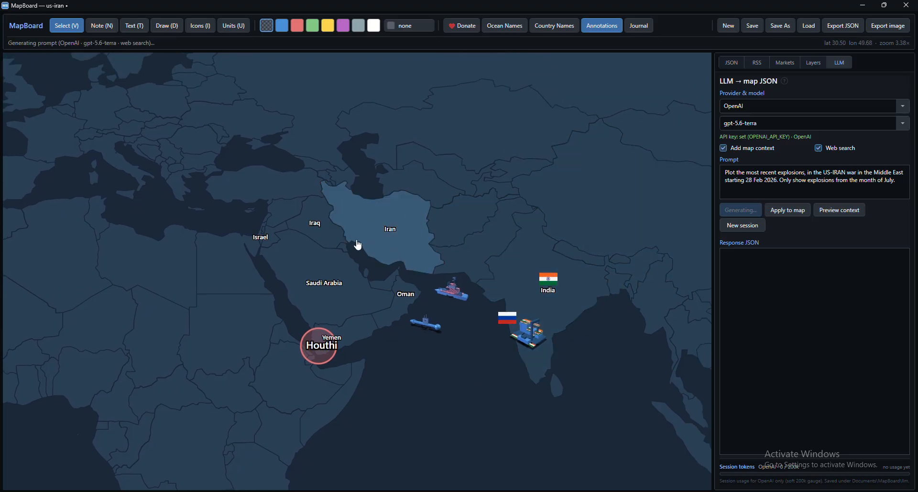
{"action": "left_click", "coordinate": [336, 214]}
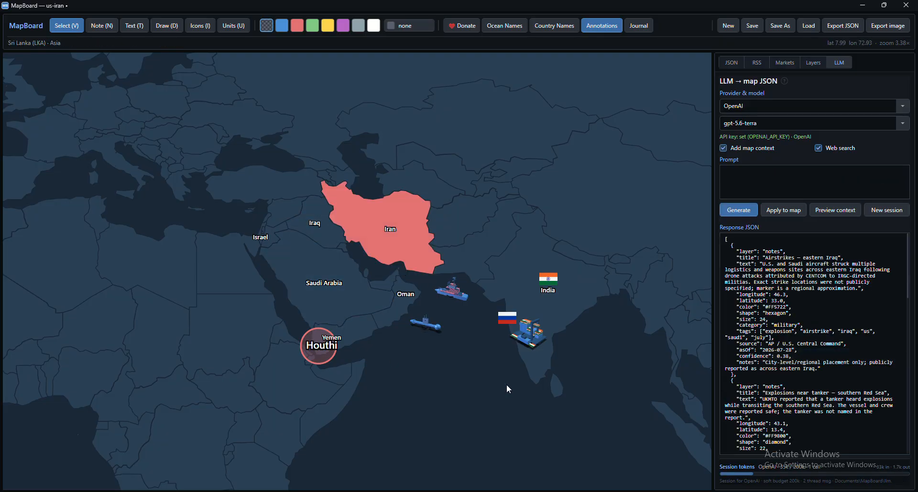
{"action": "left_click_drag", "start_coordinate": [439, 361], "coordinate": [481, 359]}
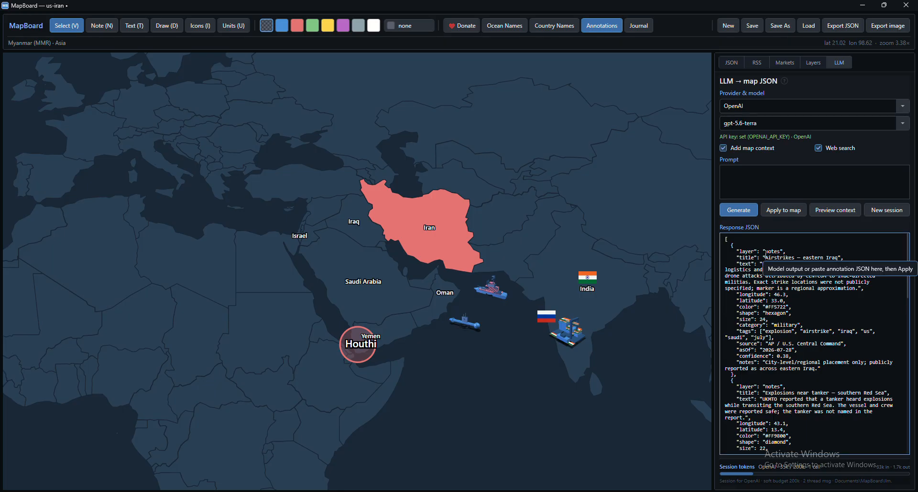
Review the generated explosion JSON and apply it to the map
{"action": "scroll", "coordinate": [765, 254], "scroll_direction": "down", "scroll_amount": 5}
{"action": "scroll", "coordinate": [779, 324], "scroll_direction": "up", "scroll_amount": 5}
{"action": "left_click", "coordinate": [783, 211]}
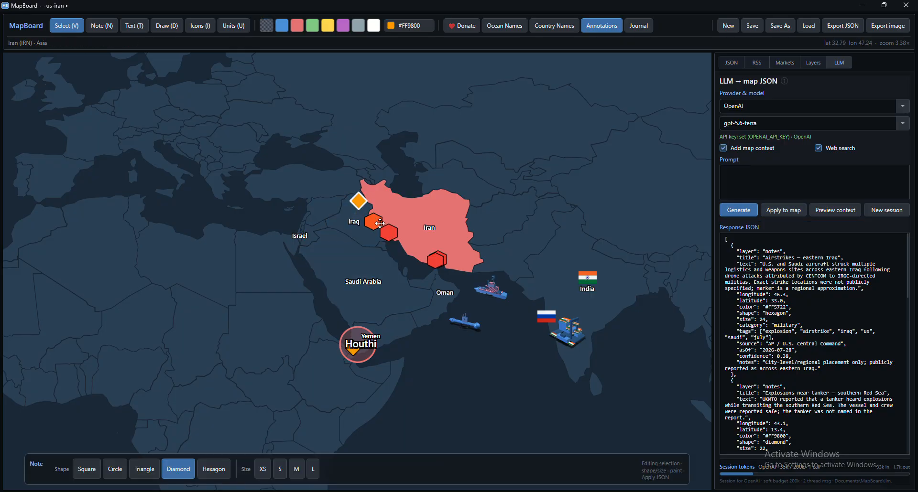
Select the orange diamond note for the Erbil Air Base explosions in northern Iraq and set its size to M
{"action": "left_click", "coordinate": [359, 201]}
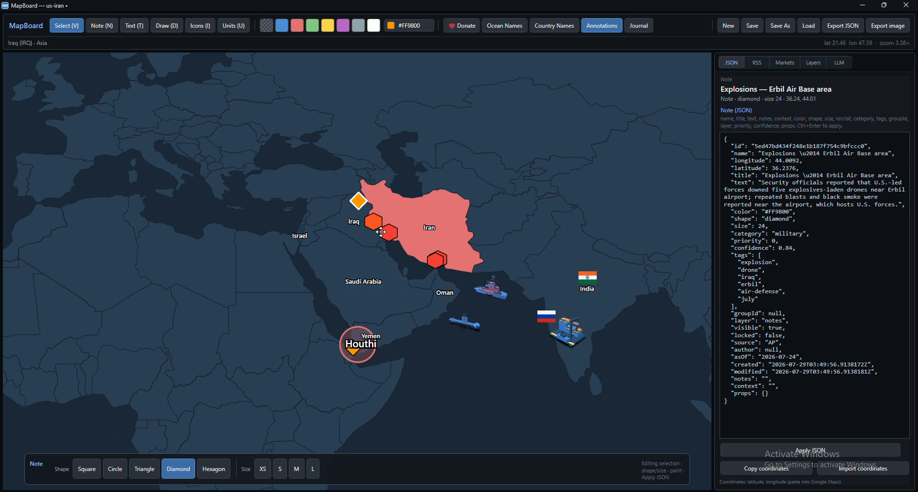
{"action": "scroll", "coordinate": [382, 238], "scroll_direction": "up", "scroll_amount": 3}
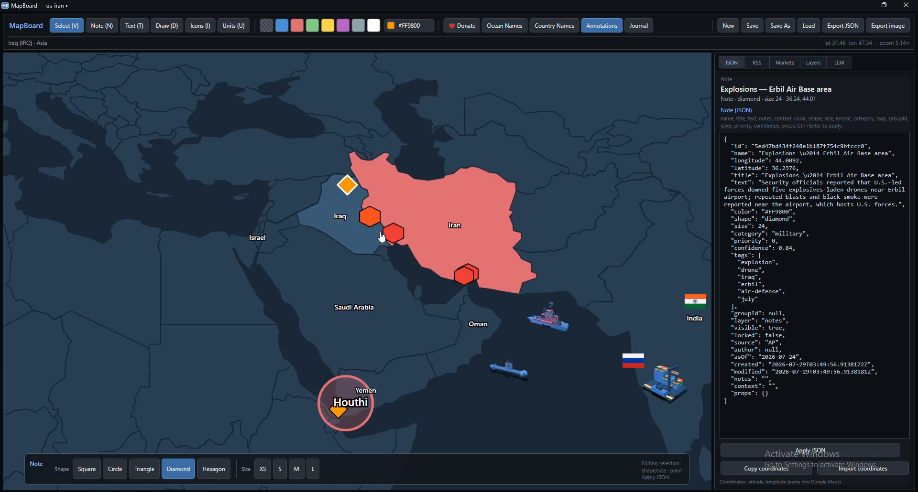
{"action": "left_click", "coordinate": [348, 185]}
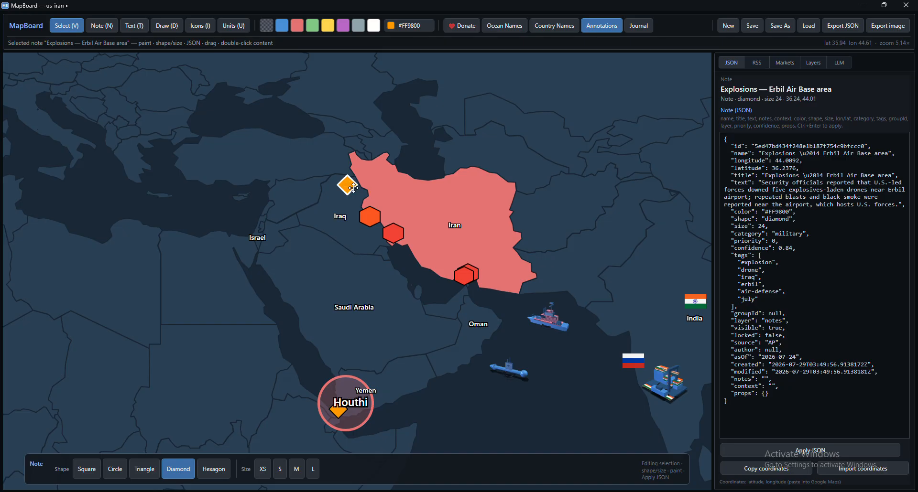
{"action": "left_click", "coordinate": [280, 474]}
{"action": "left_click", "coordinate": [300, 475]}
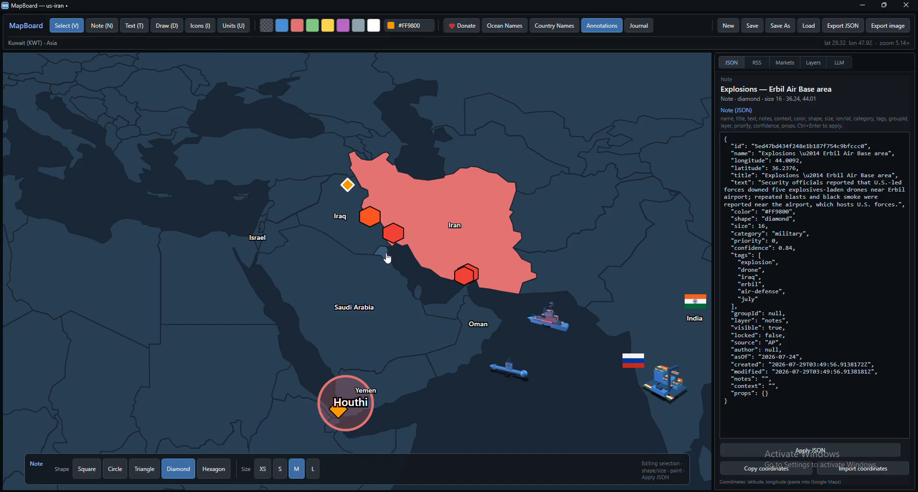
Set the hexagon notes for the eastern Iraq airstrikes and the Ahvaz missile strike to size M
{"action": "left_click", "coordinate": [371, 217]}
{"action": "left_click", "coordinate": [279, 474]}
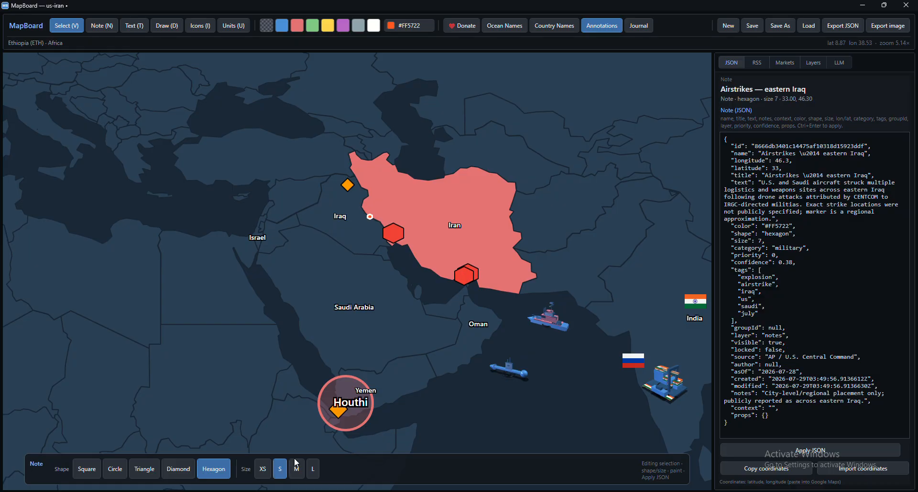
{"action": "left_click", "coordinate": [394, 234]}
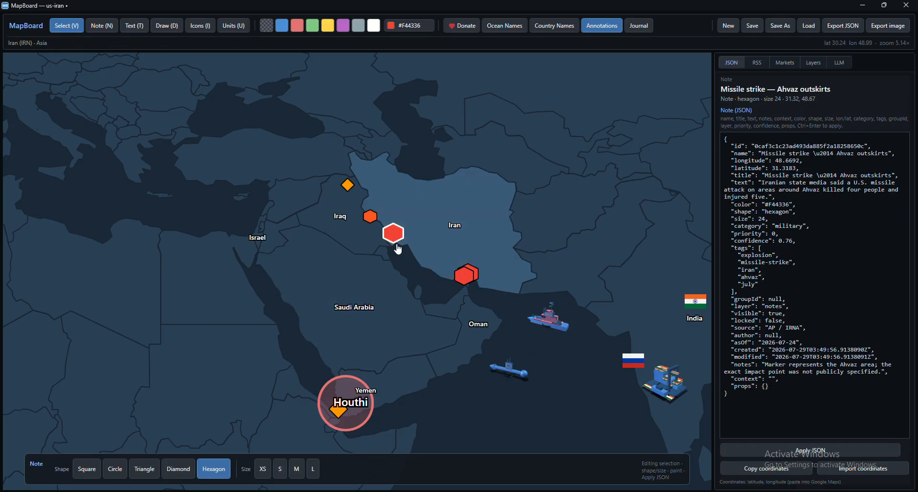
{"action": "left_click", "coordinate": [280, 473]}
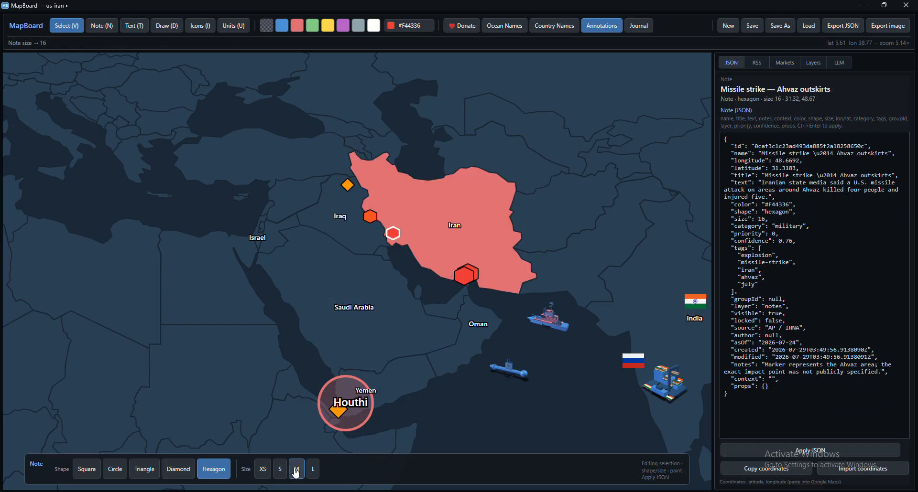
Set the Qeshm Island and Bandar Abbas explosion notes on Iran's southern coast to size M
{"action": "left_click", "coordinate": [471, 276]}
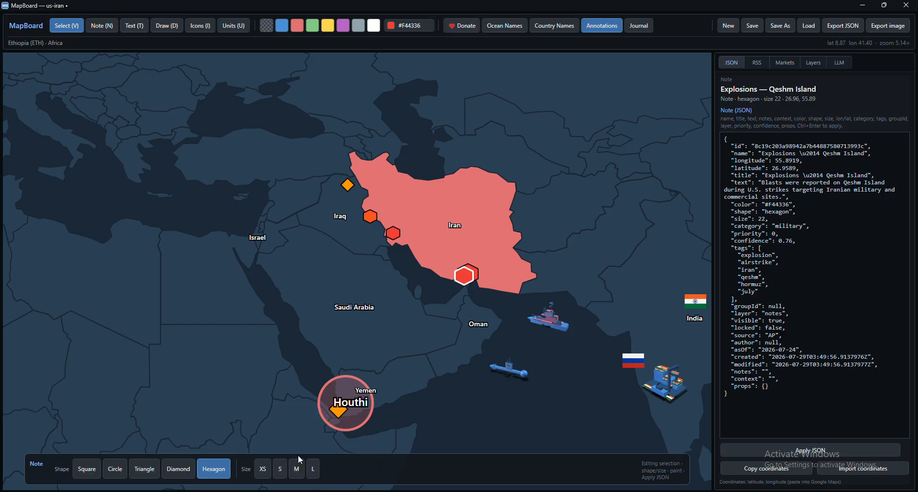
{"action": "left_click", "coordinate": [297, 468]}
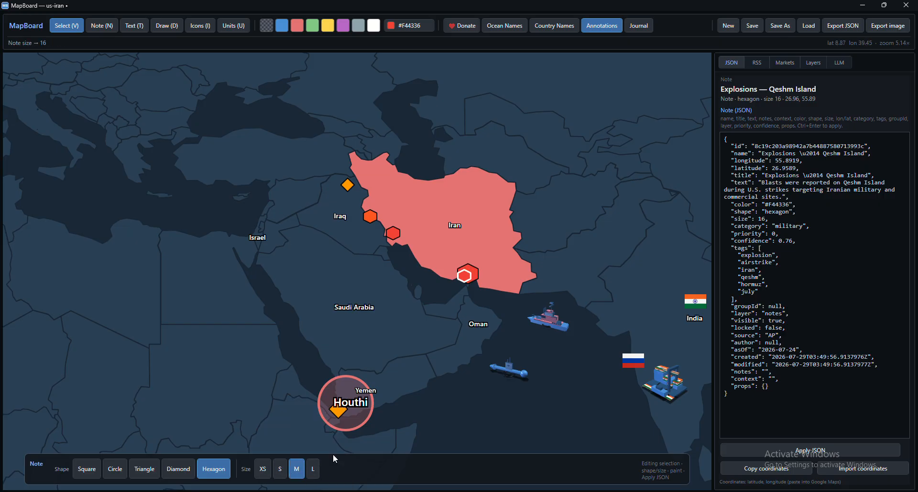
{"action": "left_click", "coordinate": [476, 272]}
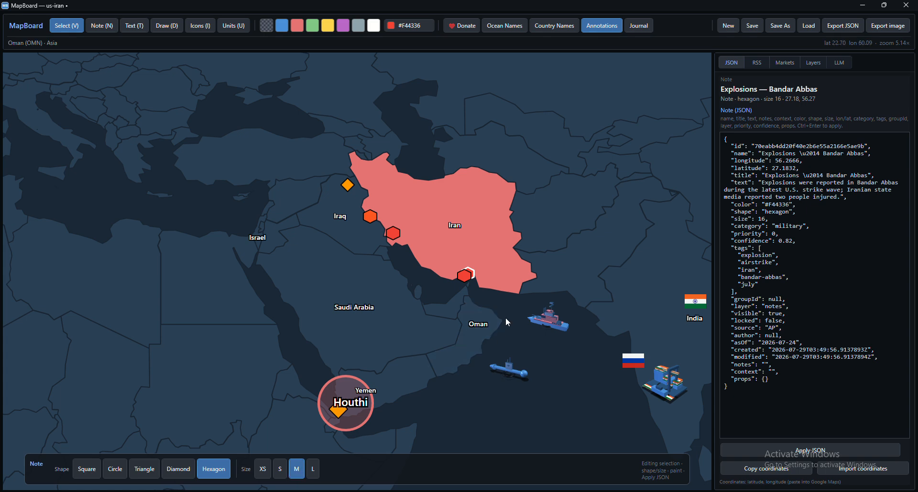
Examine the text, source and date in the Bandar Abbas and Qeshm Island explosion notes
{"action": "scroll", "coordinate": [459, 274], "scroll_direction": "up", "scroll_amount": 6}
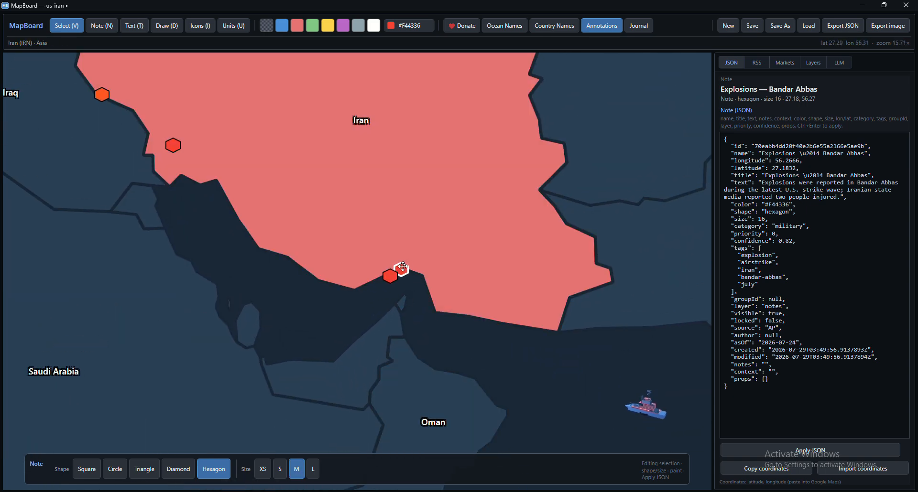
{"action": "mouse_move", "coordinate": [403, 269]}
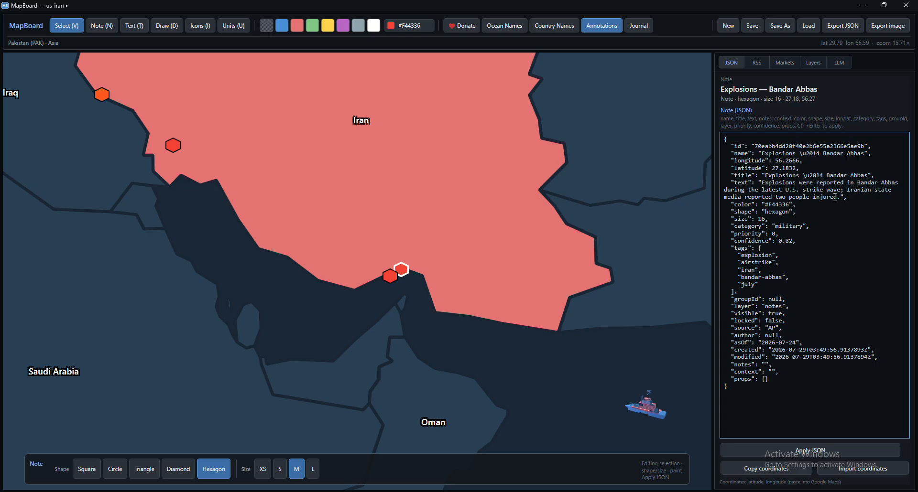
{"action": "left_click", "coordinate": [393, 276]}
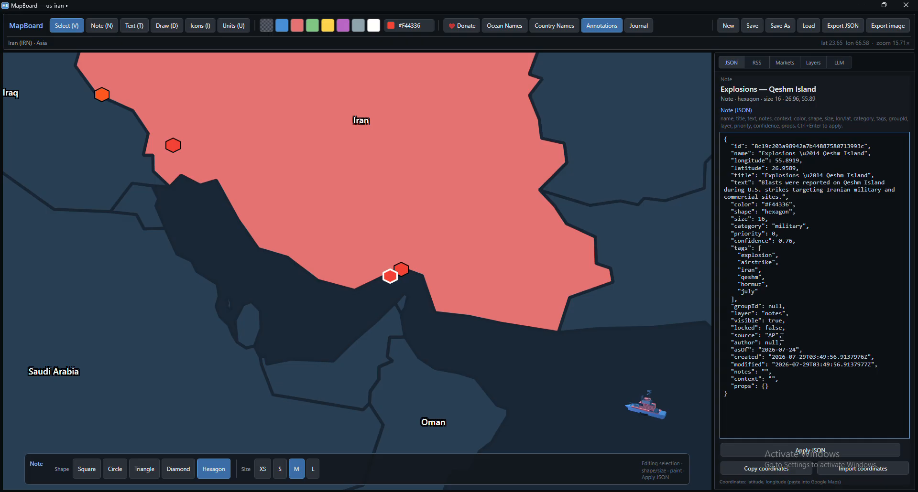
{"action": "left_click", "coordinate": [403, 269]}
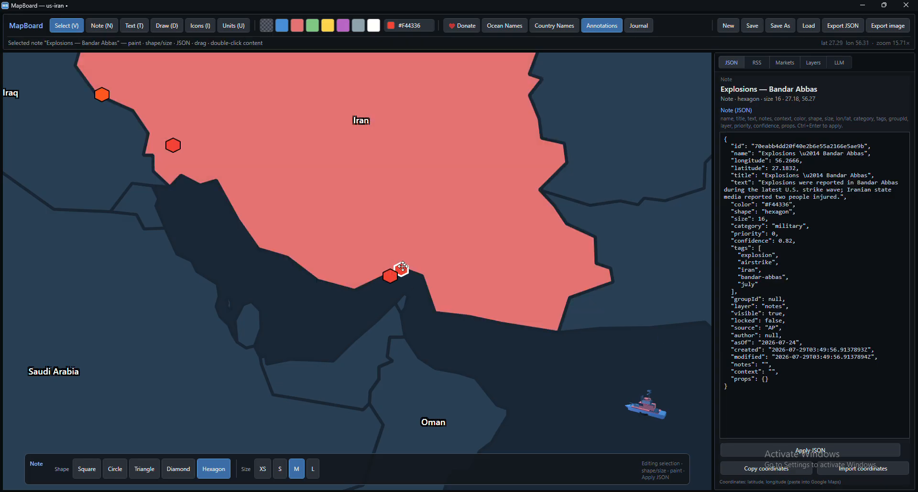
Move the Houthi text label east to the edge of its circle, clear of the orange diamond note
{"action": "scroll", "coordinate": [404, 269], "scroll_direction": "down", "scroll_amount": 6}
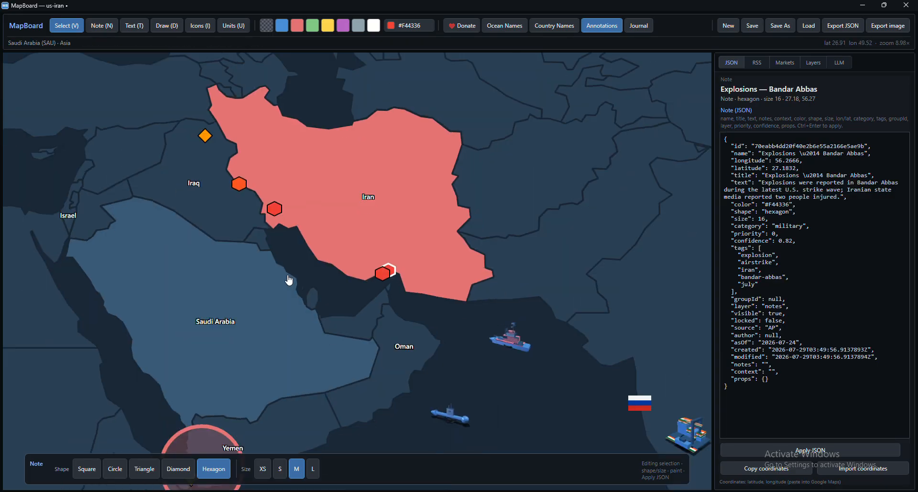
{"action": "left_click_drag", "start_coordinate": [323, 430], "coordinate": [439, 364]}
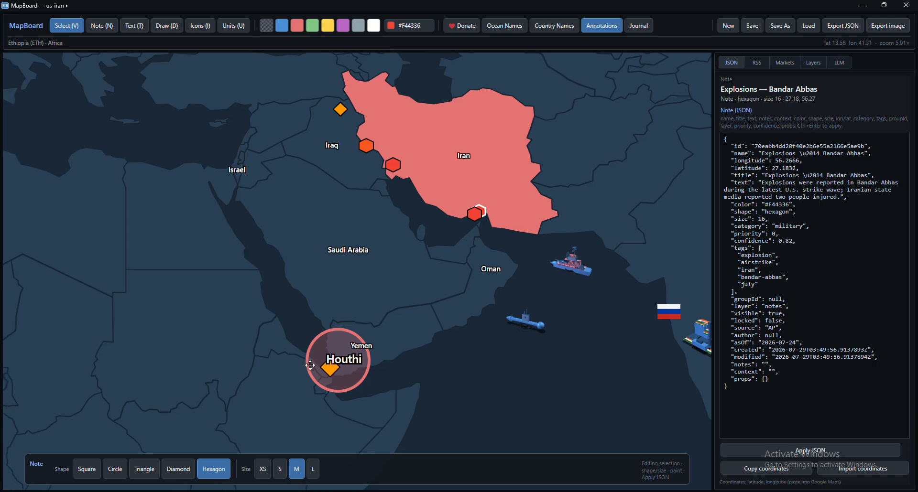
{"action": "scroll", "coordinate": [325, 371], "scroll_direction": "up", "scroll_amount": 2}
{"action": "scroll", "coordinate": [325, 370], "scroll_direction": "up", "scroll_amount": 1}
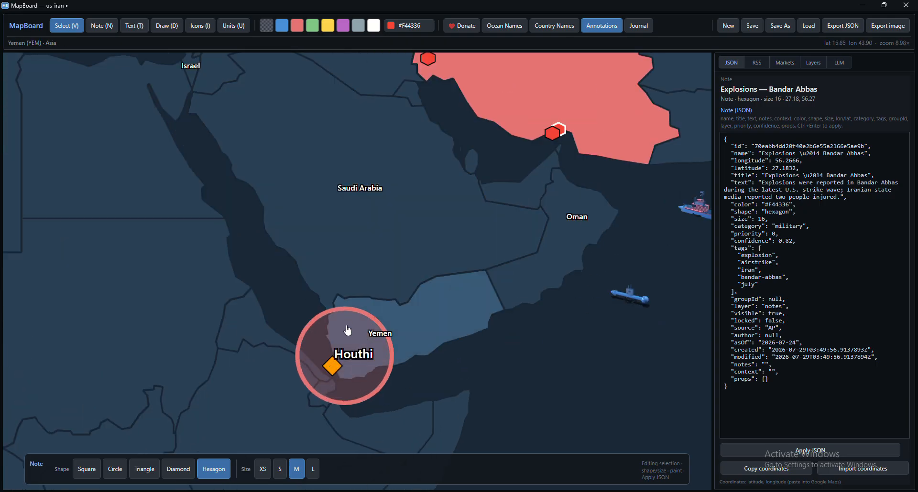
{"action": "left_click", "coordinate": [331, 366]}
{"action": "left_click", "coordinate": [330, 368]}
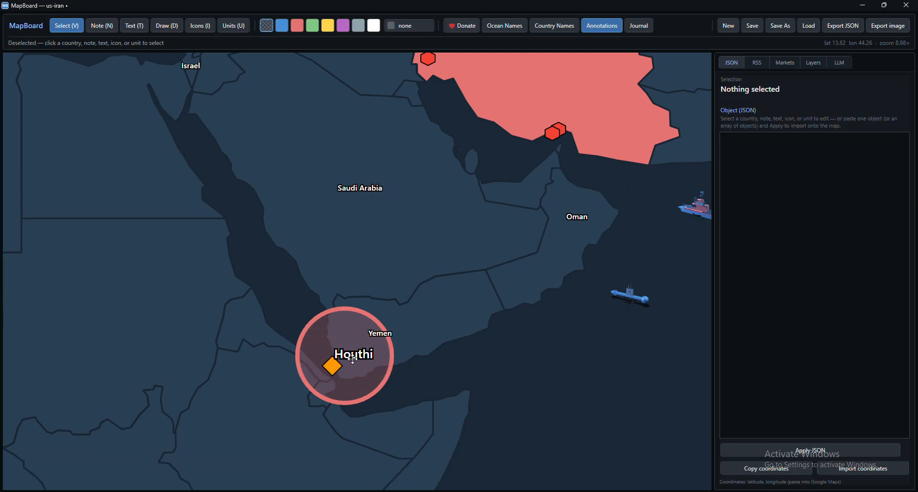
{"action": "left_click_drag", "start_coordinate": [353, 358], "coordinate": [444, 358]}
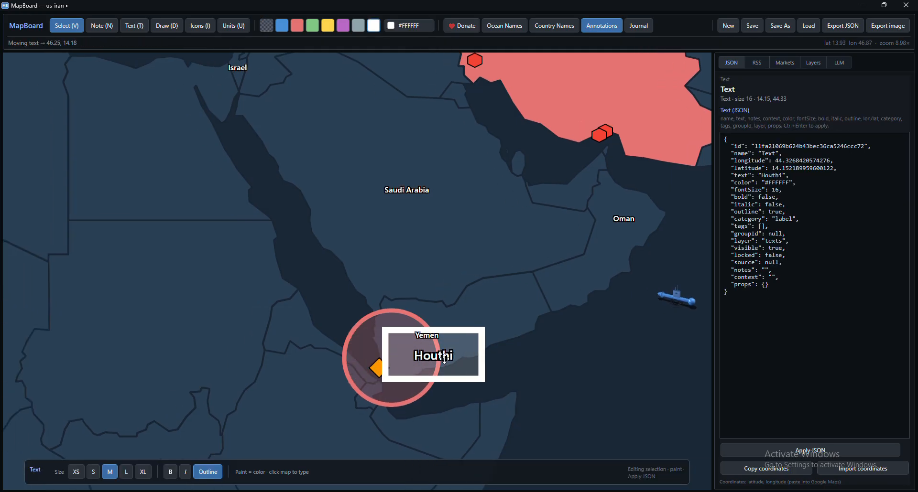
Examine the note details of the southern Red Sea tanker explosions and the Erbil Air Base explosions
{"action": "left_click", "coordinate": [379, 368]}
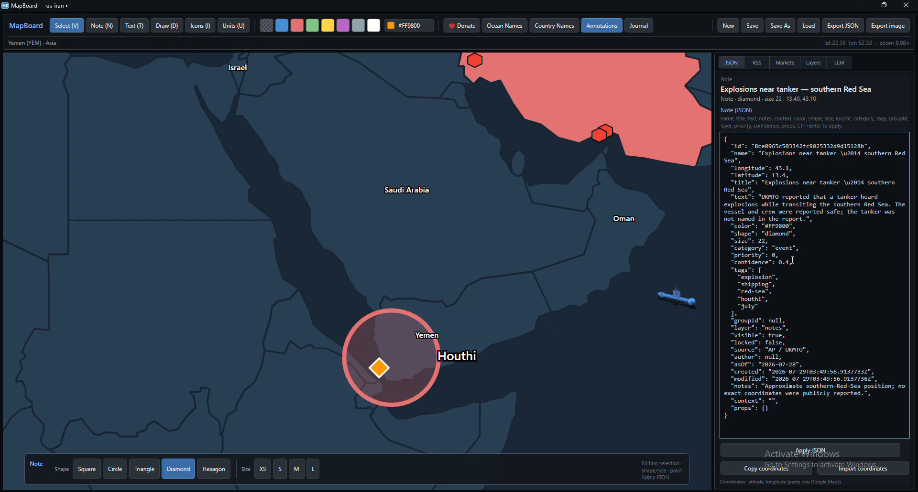
{"action": "left_click", "coordinate": [858, 388]}
{"action": "key", "text": "BackSpace"}
{"action": "type", "text": "-"}
{"action": "scroll", "coordinate": [504, 367], "scroll_direction": "down", "scroll_amount": 5}
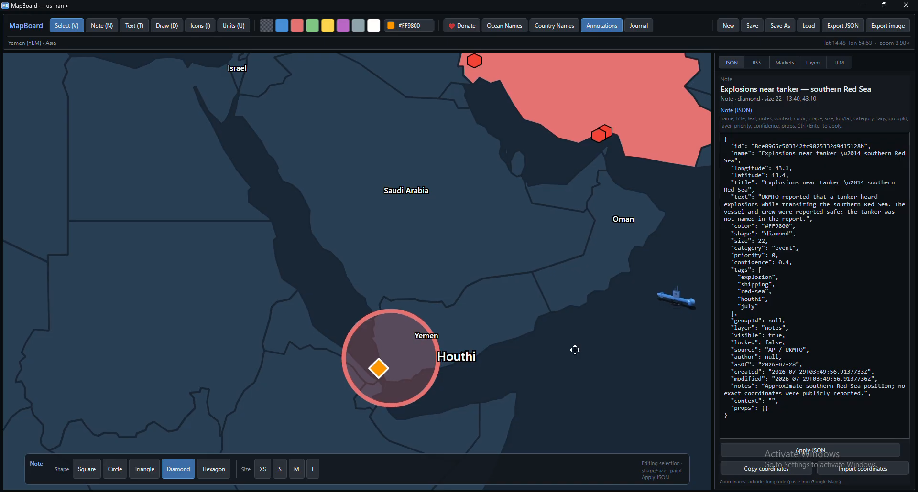
{"action": "left_click", "coordinate": [400, 157]}
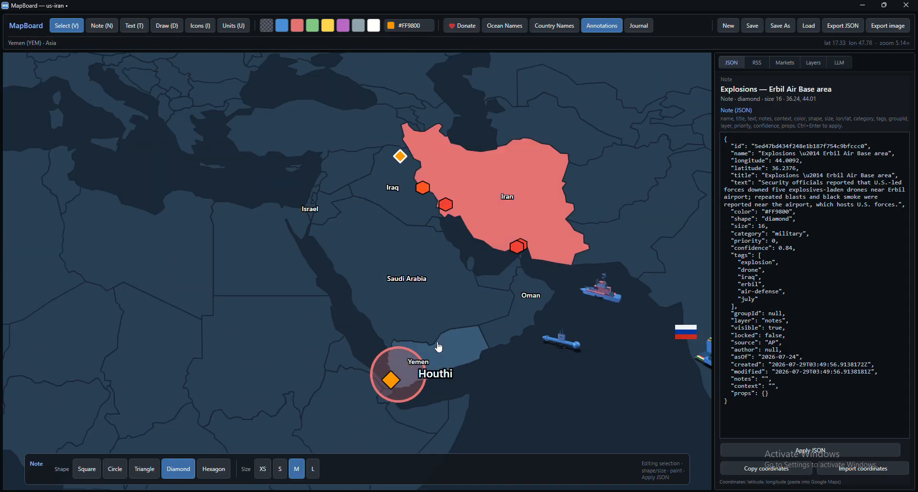
{"action": "scroll", "coordinate": [454, 359], "scroll_direction": "down", "scroll_amount": 5}
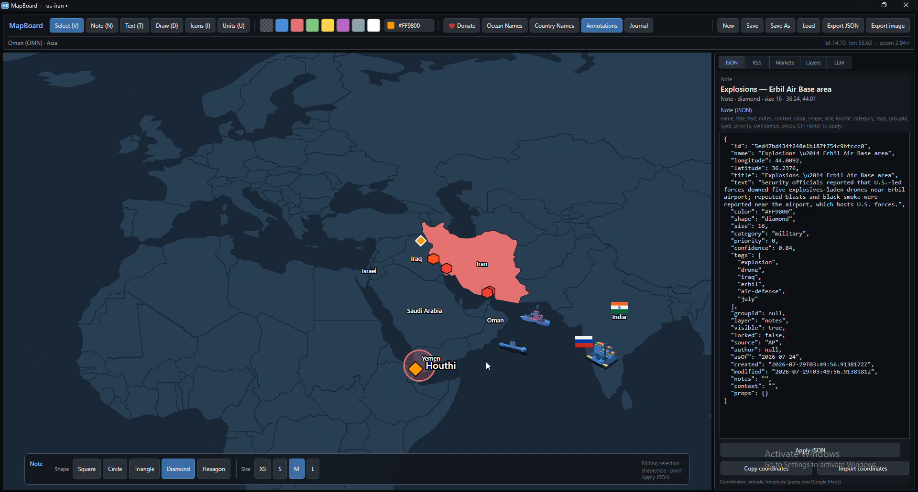
{"action": "left_click_drag", "start_coordinate": [486, 365], "coordinate": [460, 297]}
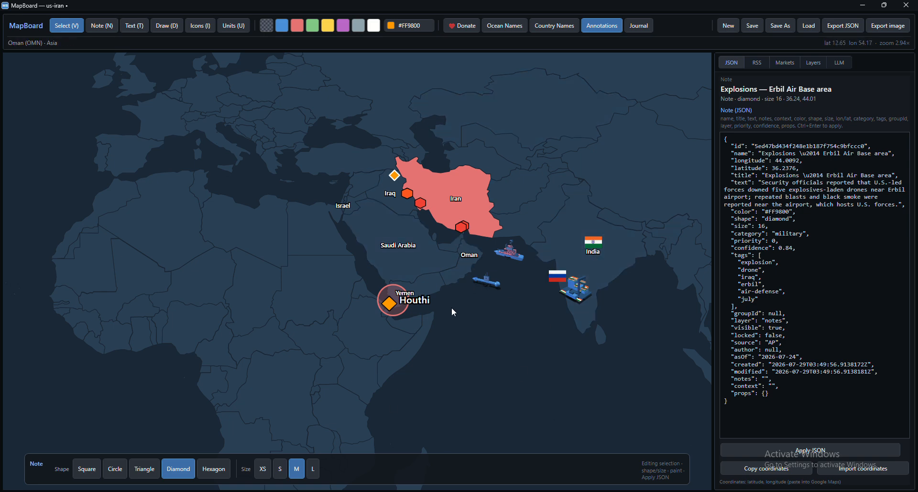
Generate LLM map data with the prompt "plot the recent ukraine-iran explosions in the caspian sea."
{"action": "left_click", "coordinate": [839, 63]}
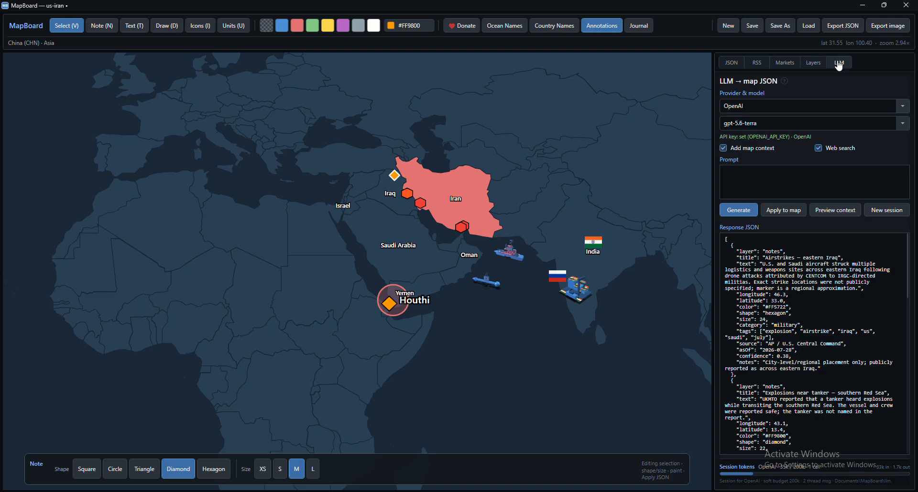
{"action": "left_click", "coordinate": [749, 173]}
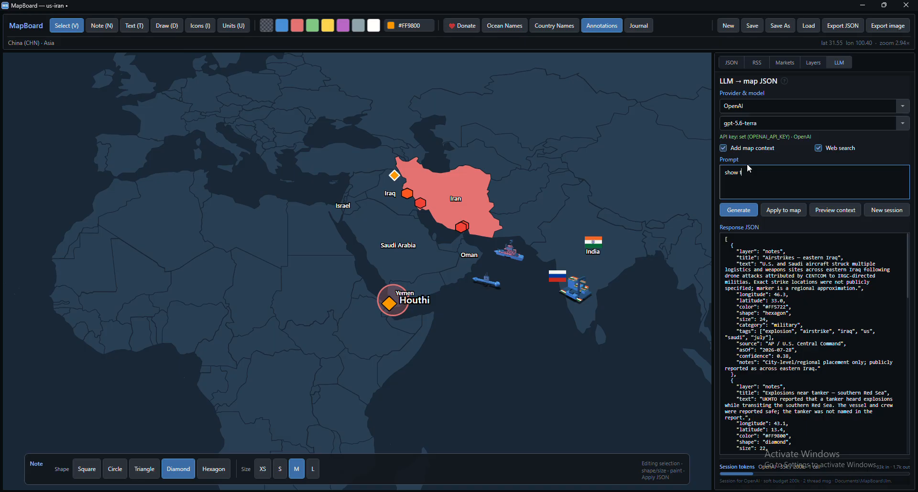
{"action": "type", "text": "plot the recent ukraine-iran explosions in the caspian sea."}
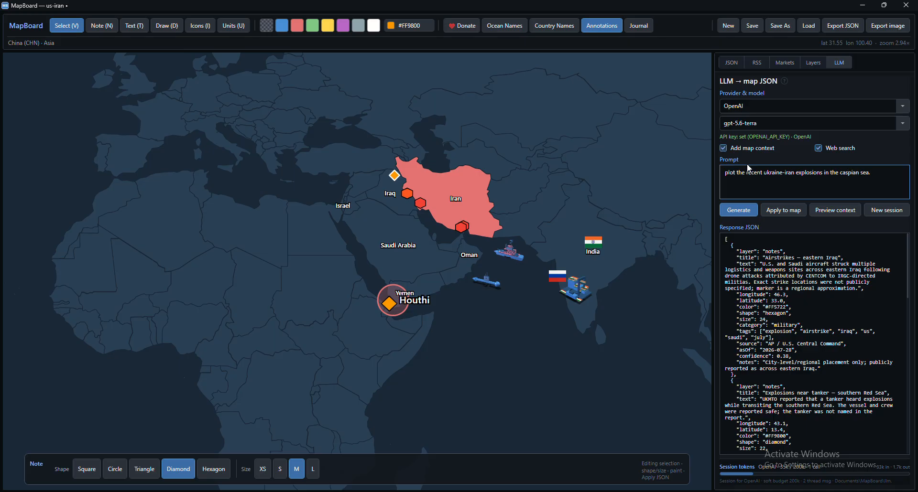
{"action": "left_click", "coordinate": [738, 210]}
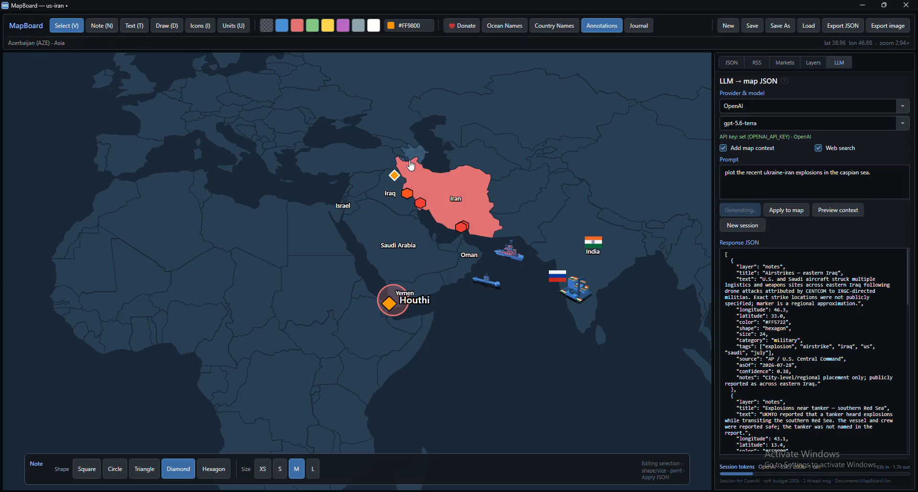
Colour Ukraine blue (#4A90D9) and show its country name on the map
{"action": "left_click_drag", "start_coordinate": [466, 337], "coordinate": [446, 411]}
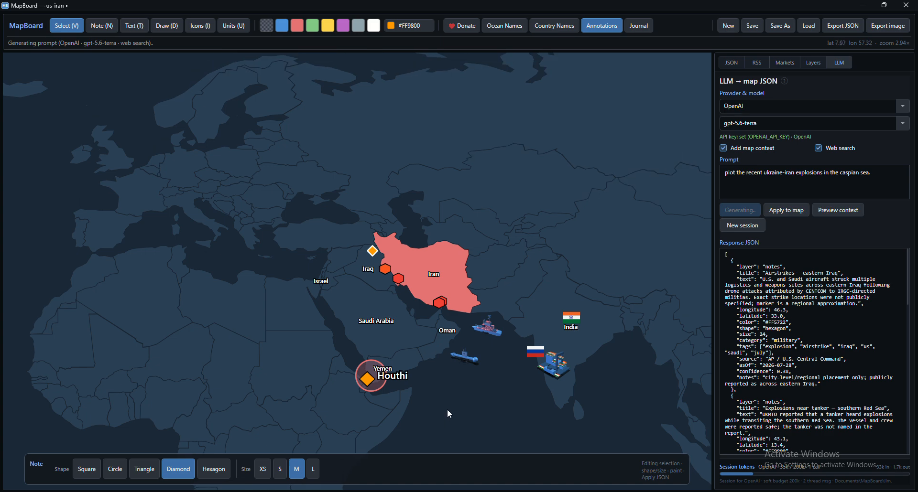
{"action": "scroll", "coordinate": [446, 409], "scroll_direction": "up", "scroll_amount": 1}
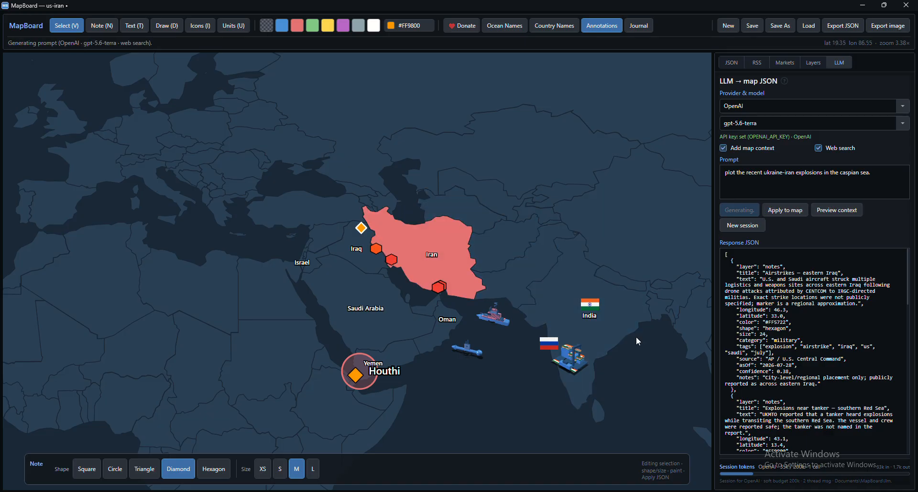
{"action": "left_click_drag", "start_coordinate": [410, 197], "coordinate": [414, 220]}
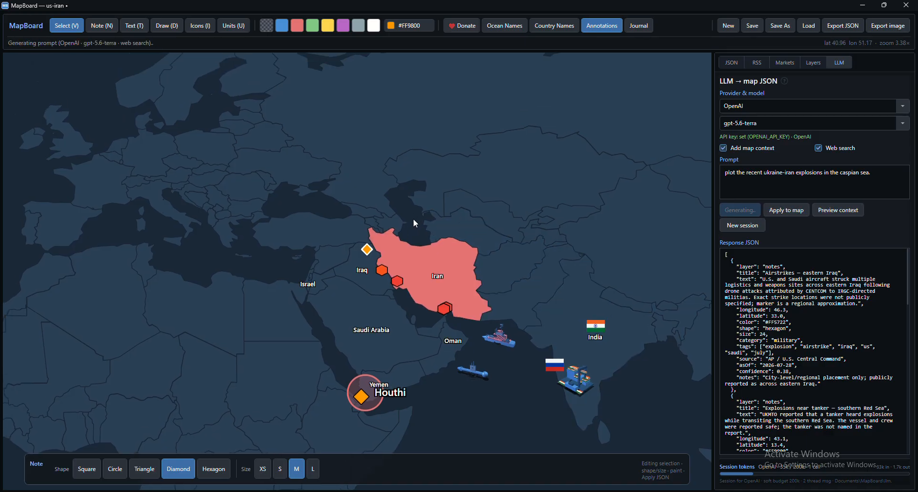
{"action": "scroll", "coordinate": [412, 218], "scroll_direction": "up", "scroll_amount": 2}
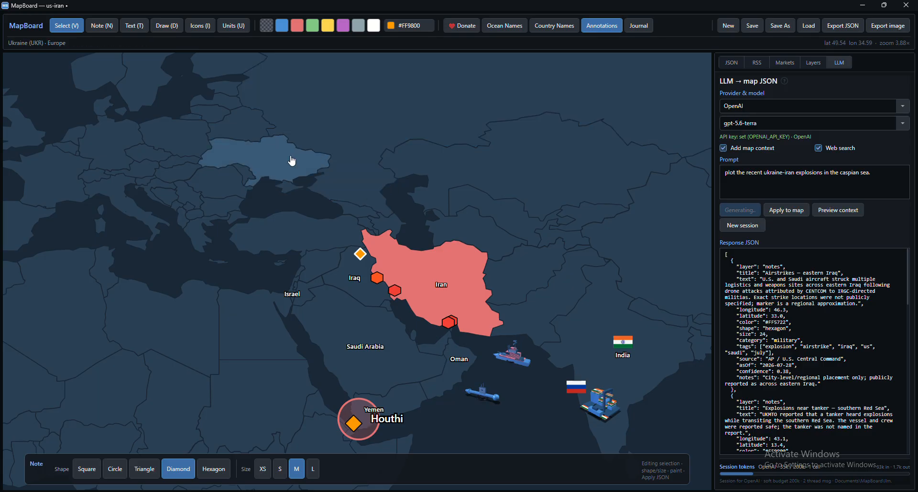
{"action": "left_click", "coordinate": [290, 158]}
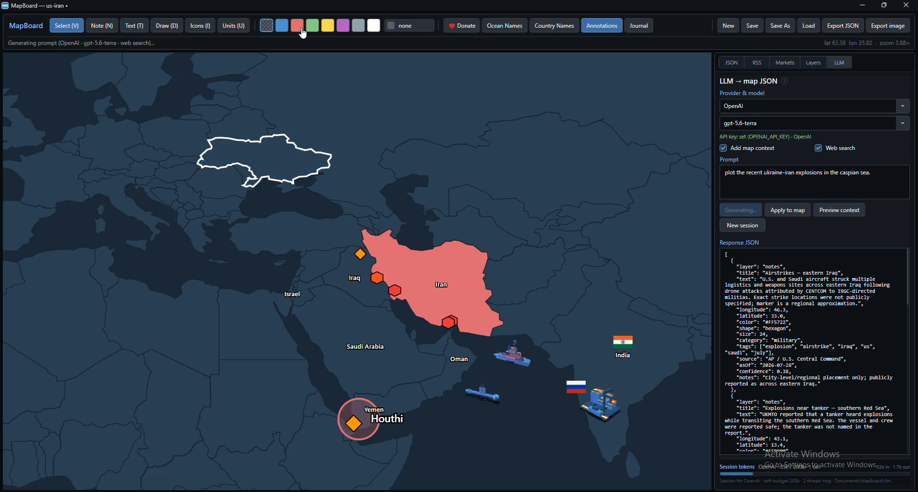
{"action": "left_click", "coordinate": [282, 26]}
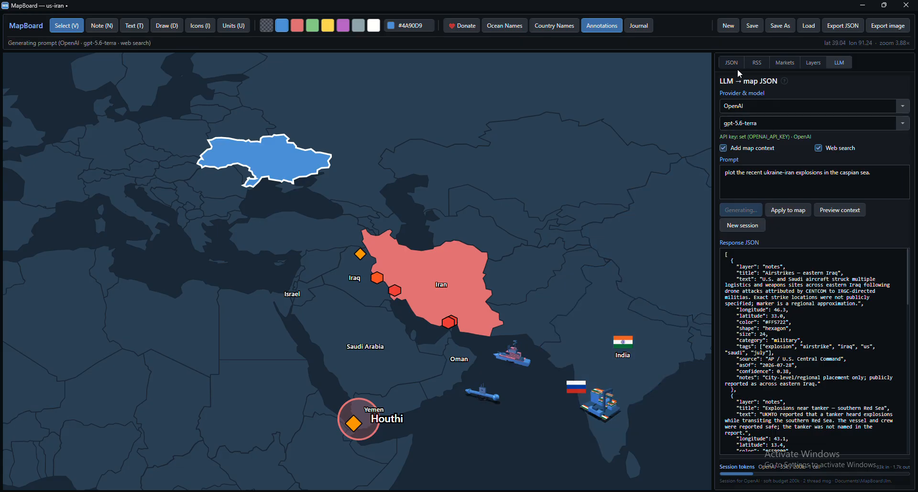
{"action": "left_click", "coordinate": [730, 62]}
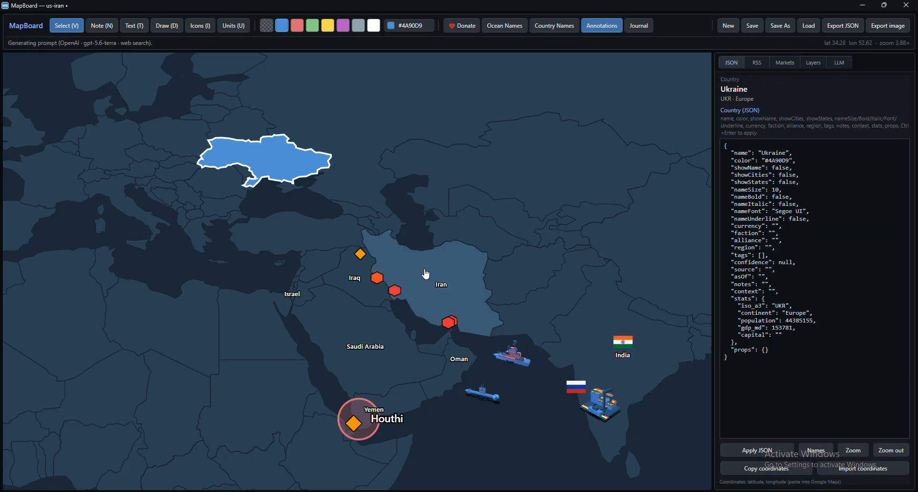
{"action": "left_click", "coordinate": [830, 453]}
Colour Russia red (#E57373) and show its country name on the map
{"action": "left_click", "coordinate": [391, 115]}
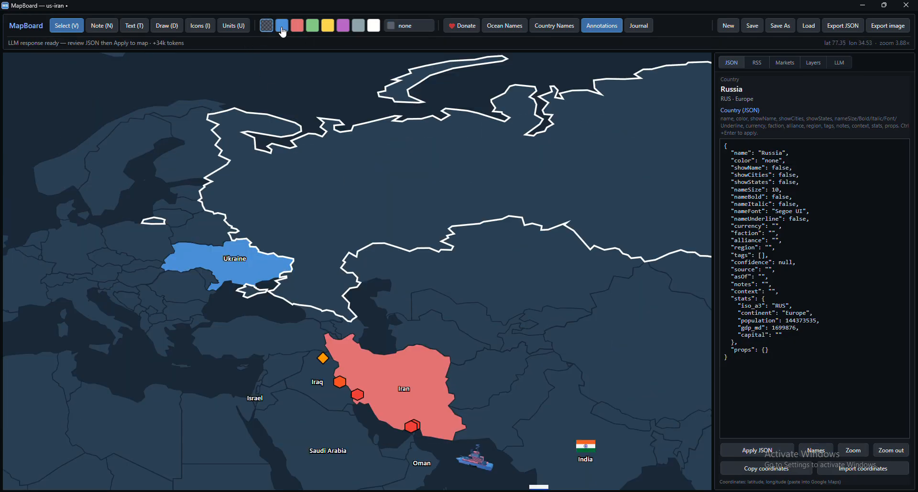
{"action": "left_click", "coordinate": [297, 26]}
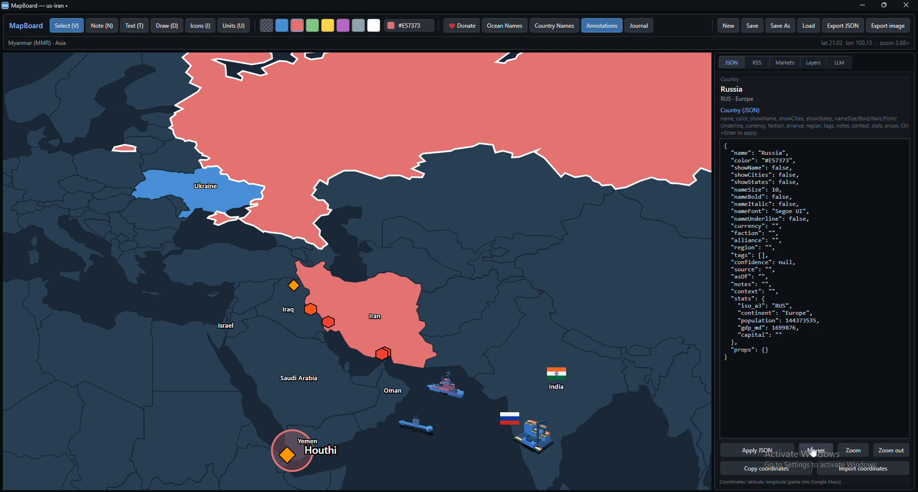
{"action": "left_click", "coordinate": [816, 451]}
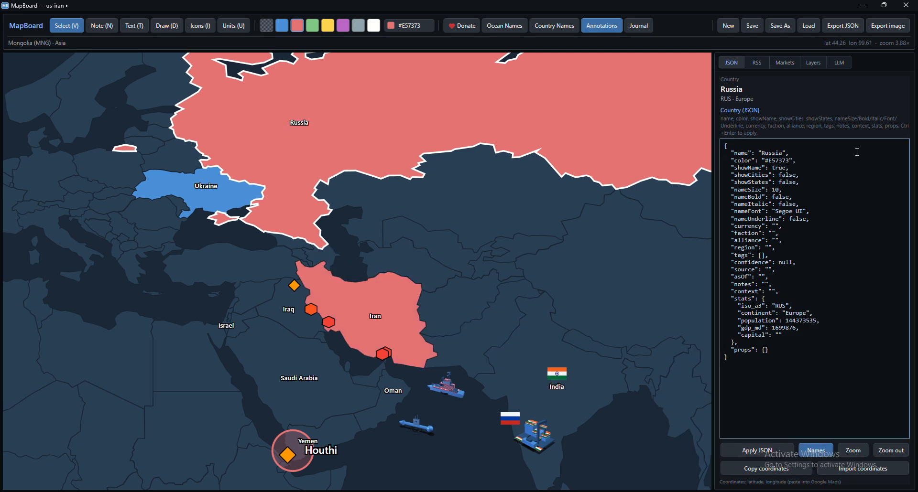
Review the generated Caspian Sea strike JSON and apply it to the map
{"action": "left_click", "coordinate": [839, 62]}
{"action": "scroll", "coordinate": [788, 306], "scroll_direction": "down", "scroll_amount": 3}
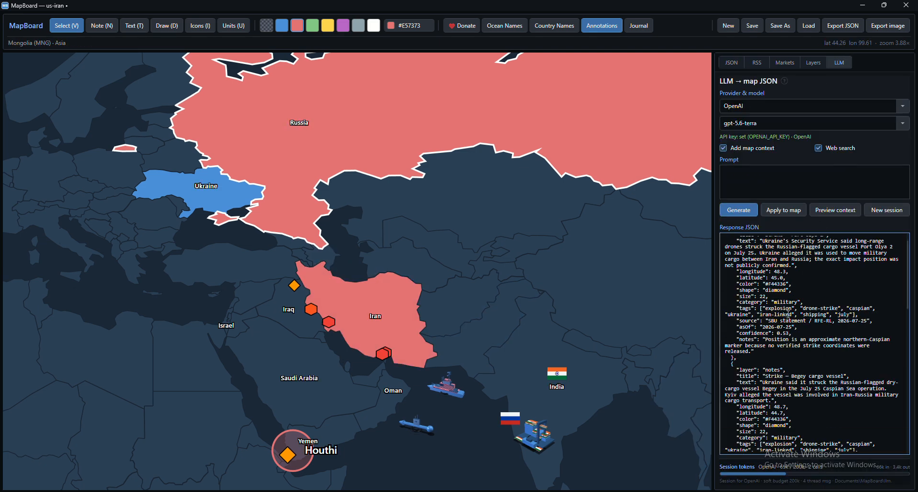
{"action": "scroll", "coordinate": [787, 306], "scroll_direction": "up", "scroll_amount": 3}
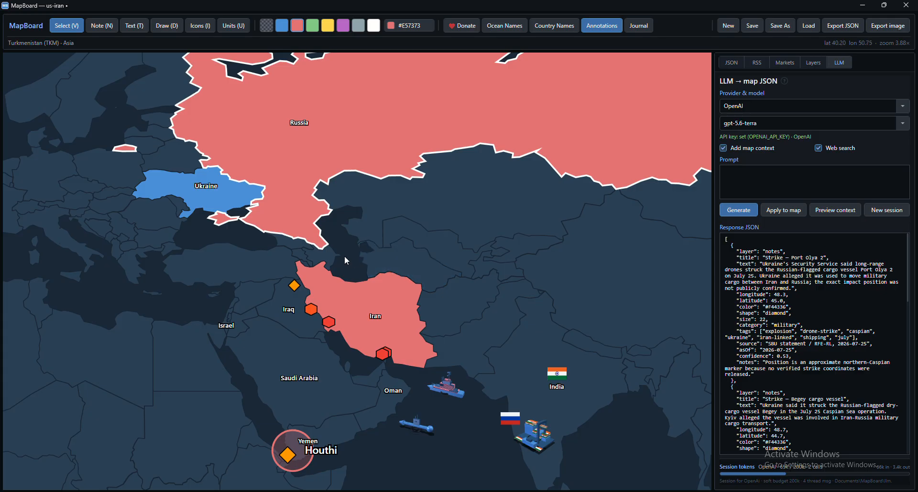
{"action": "left_click_drag", "start_coordinate": [344, 257], "coordinate": [363, 233]}
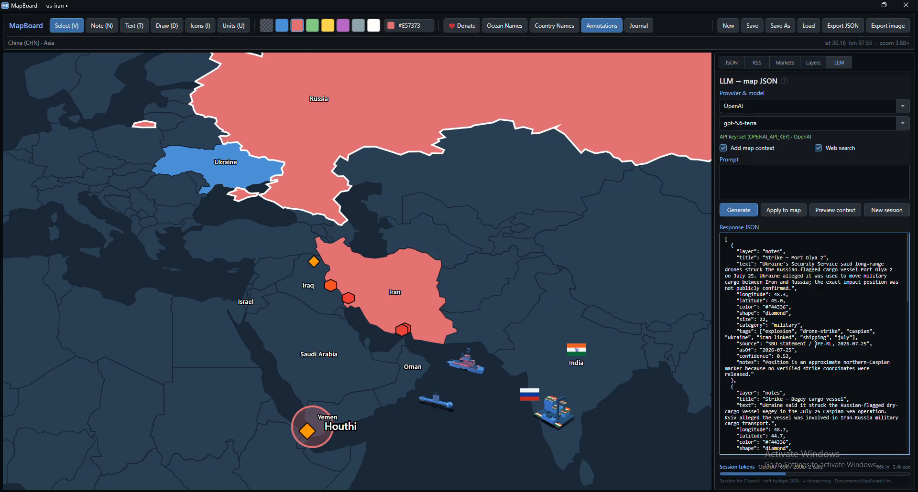
{"action": "left_click", "coordinate": [783, 211]}
Examine the details of the Molniya missile boat, Filanovsky oil platform and Iranian vessel casualty notes in the northern Caspian
{"action": "scroll", "coordinate": [328, 198], "scroll_direction": "up", "scroll_amount": 1}
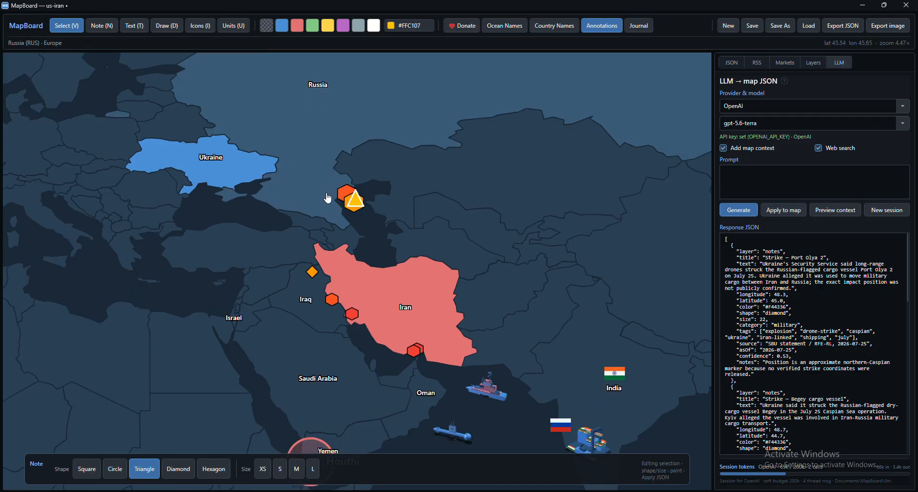
{"action": "scroll", "coordinate": [328, 198], "scroll_direction": "up", "scroll_amount": 14}
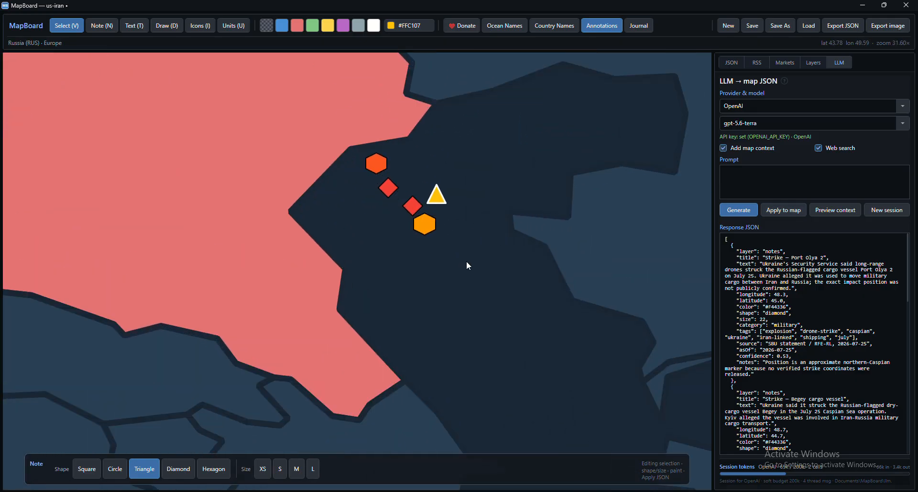
{"action": "left_click_drag", "start_coordinate": [468, 266], "coordinate": [428, 314]}
{"action": "scroll", "coordinate": [429, 313], "scroll_direction": "down", "scroll_amount": 1}
{"action": "left_click", "coordinate": [365, 232]}
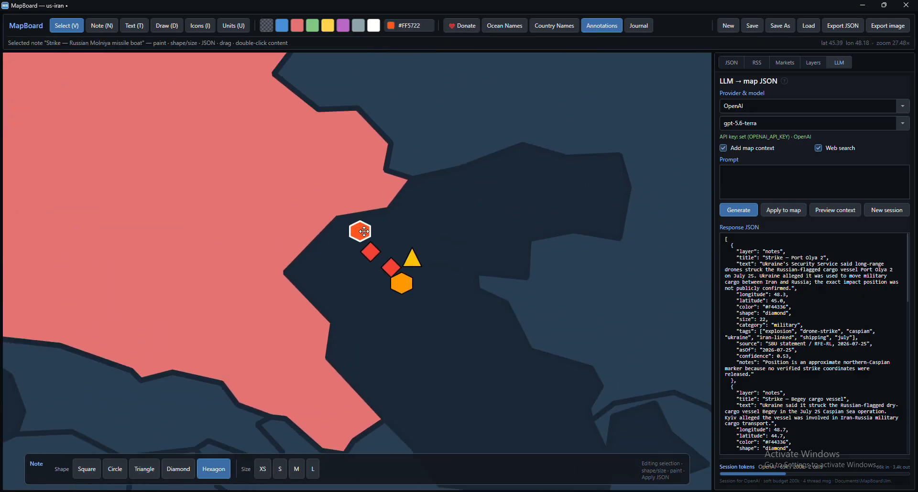
{"action": "left_click", "coordinate": [732, 62]}
{"action": "left_click", "coordinate": [780, 190]}
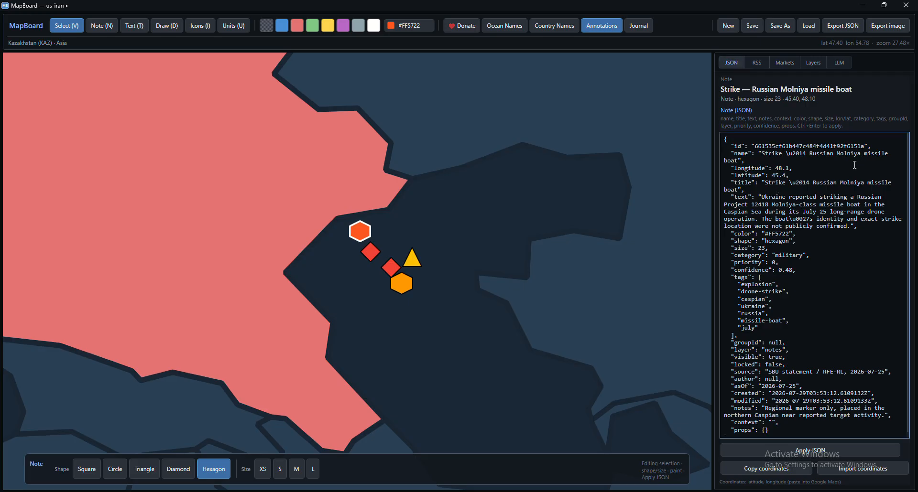
{"action": "scroll", "coordinate": [608, 357], "scroll_direction": "down", "scroll_amount": 3}
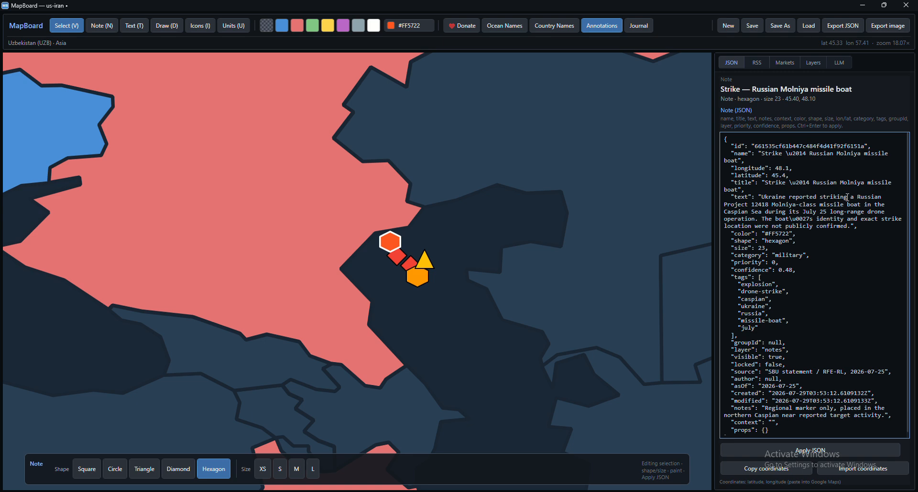
{"action": "scroll", "coordinate": [810, 230], "scroll_direction": "down", "scroll_amount": 1}
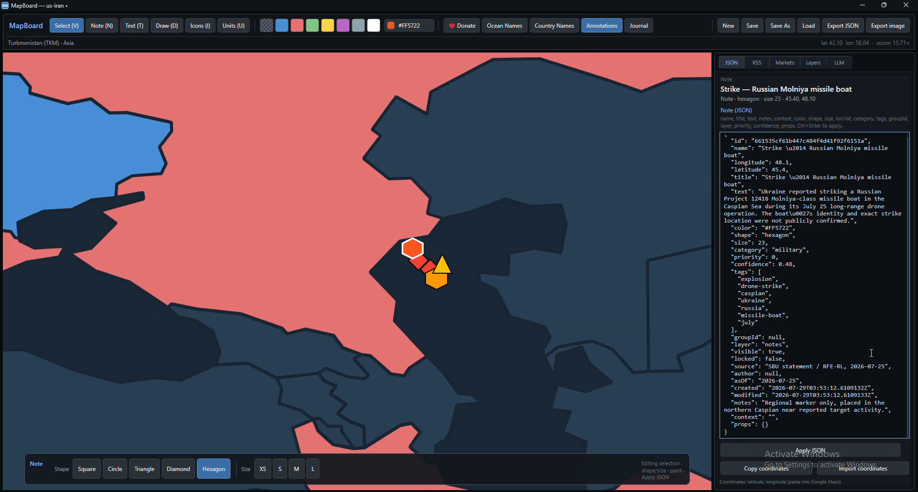
{"action": "scroll", "coordinate": [384, 338], "scroll_direction": "down", "scroll_amount": 1}
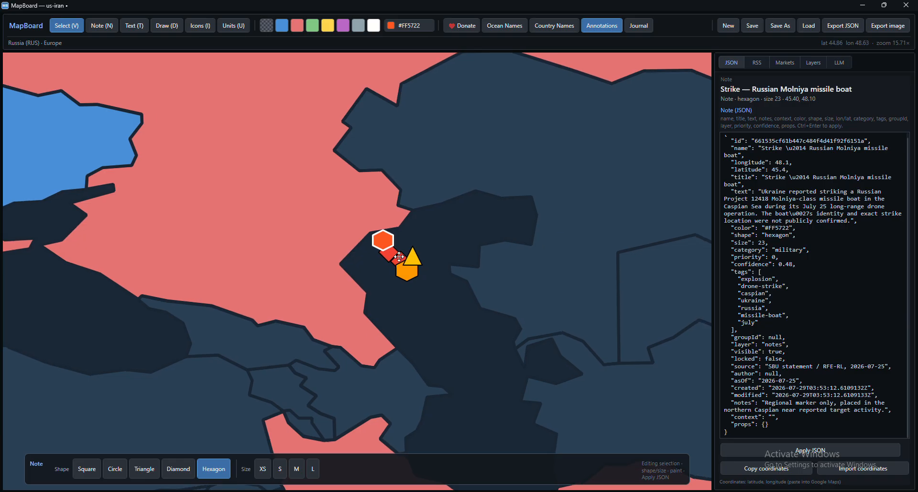
{"action": "left_click", "coordinate": [408, 276]}
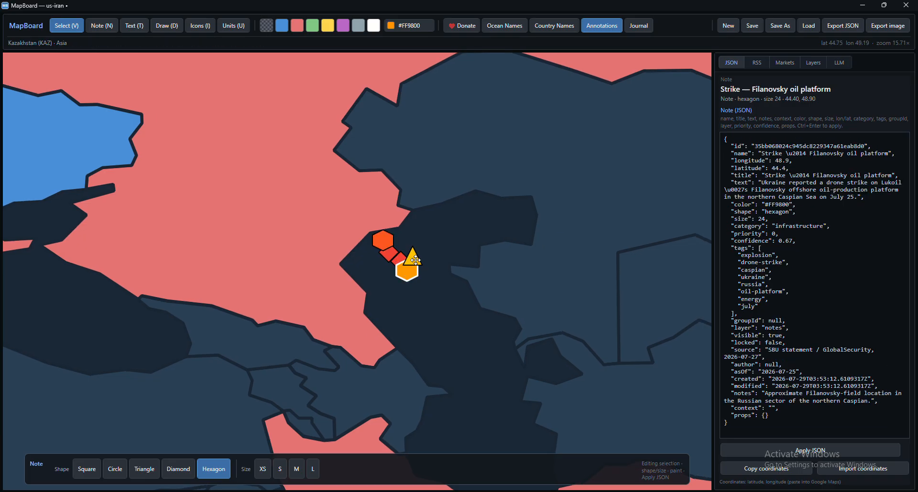
{"action": "left_click", "coordinate": [416, 261]}
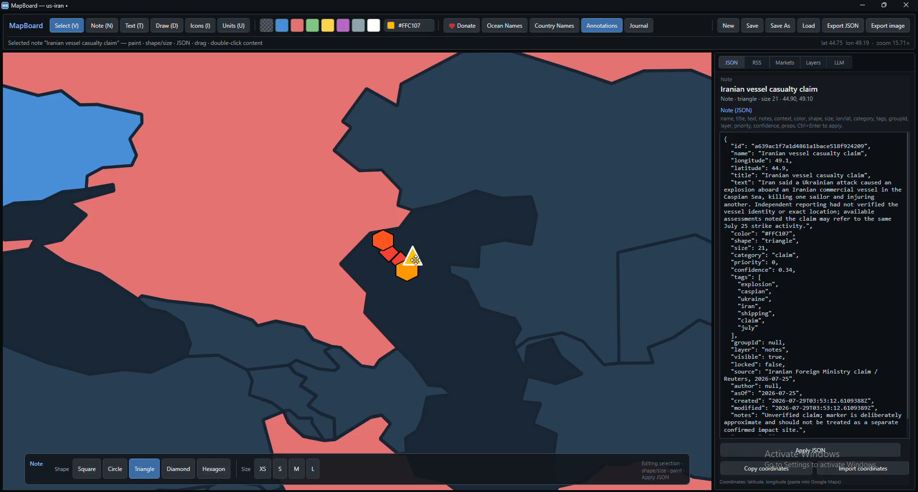
Spread the overlapping strike notes in the northern Caspian apart so that each marker stands clear of the others
{"action": "left_click_drag", "start_coordinate": [416, 260], "coordinate": [425, 243]}
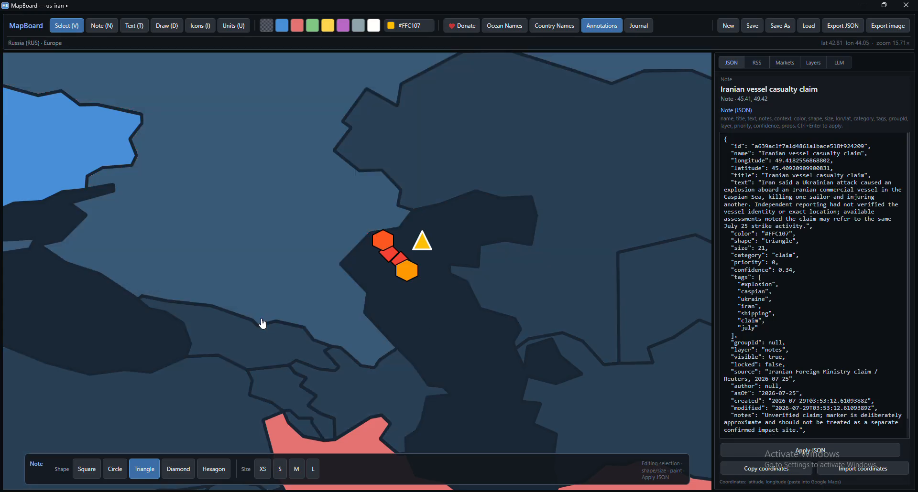
{"action": "scroll", "coordinate": [404, 279], "scroll_direction": "down", "scroll_amount": 5}
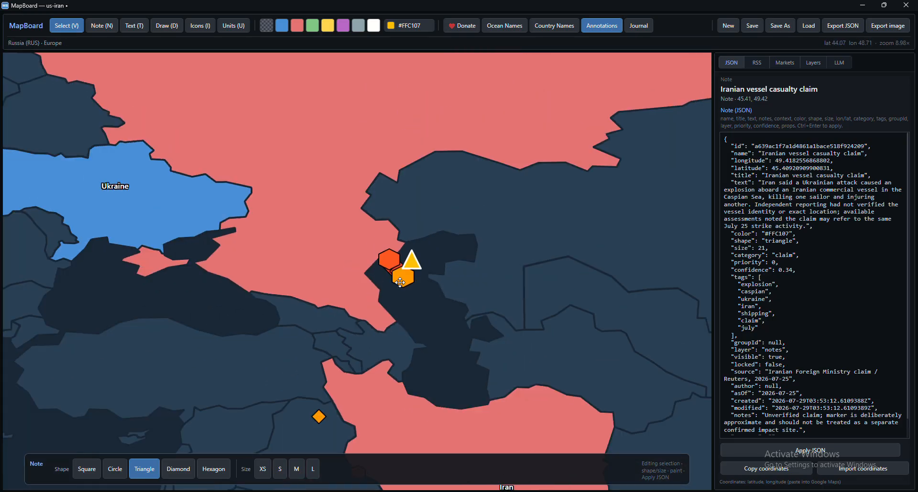
{"action": "left_click", "coordinate": [404, 282]}
{"action": "left_click_drag", "start_coordinate": [403, 283], "coordinate": [401, 243]}
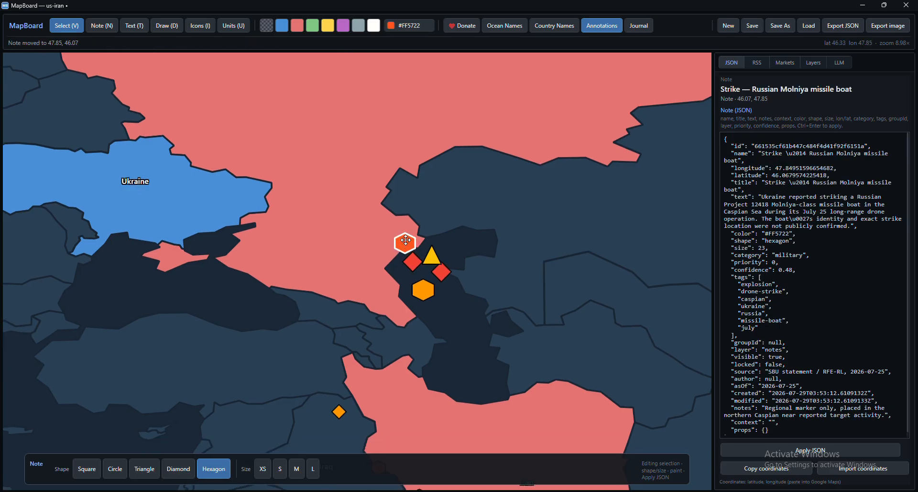
Place a 3D cargo ship with the RU skin in the Caspian Sea, just south of the strike notes
{"action": "left_click", "coordinate": [234, 25]}
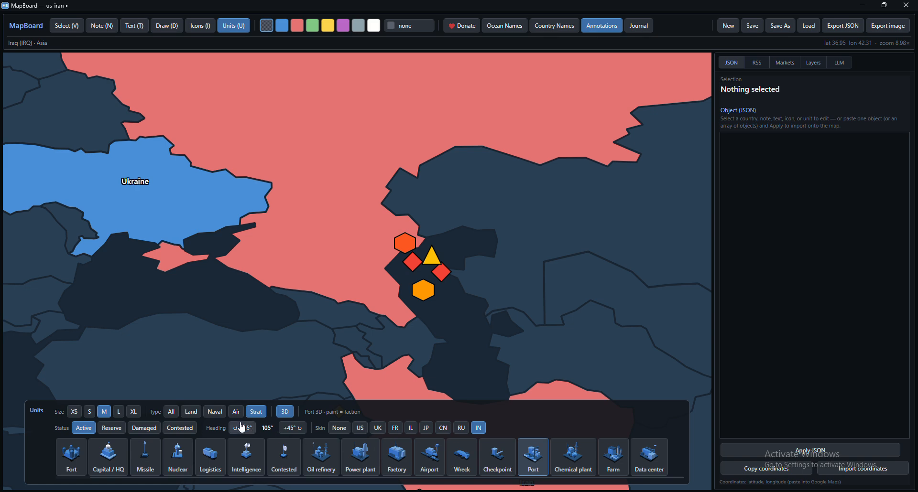
{"action": "left_click", "coordinate": [216, 412]}
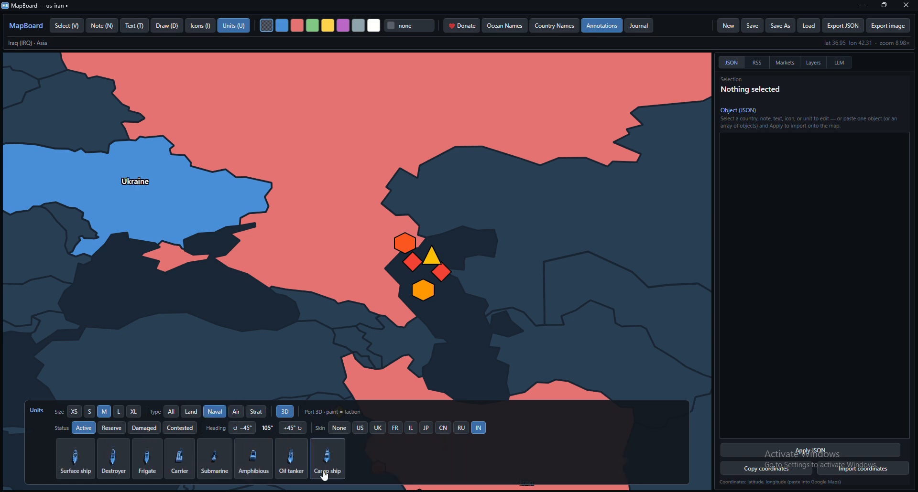
{"action": "left_click_drag", "start_coordinate": [332, 467], "coordinate": [460, 316]}
{"action": "scroll", "coordinate": [466, 336], "scroll_direction": "up", "scroll_amount": 1}
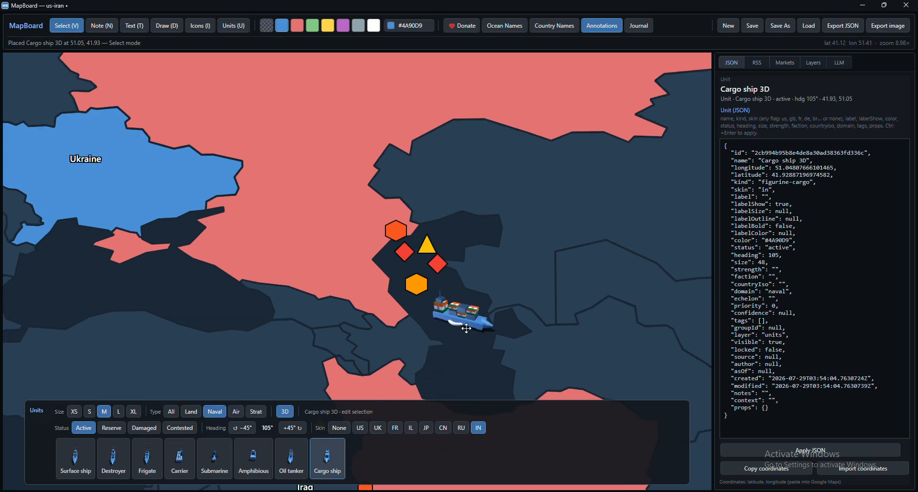
{"action": "scroll", "coordinate": [454, 355], "scroll_direction": "up", "scroll_amount": 1}
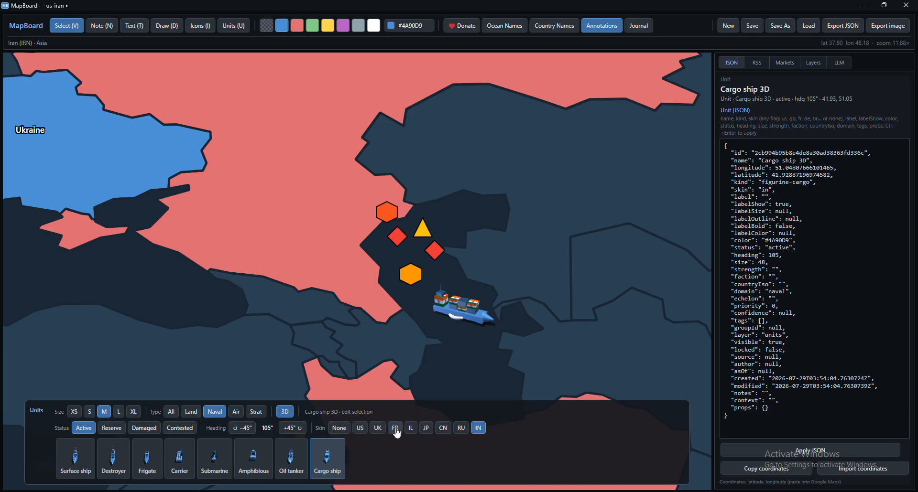
{"action": "left_click", "coordinate": [461, 428]}
{"action": "left_click_drag", "start_coordinate": [466, 311], "coordinate": [455, 309]}
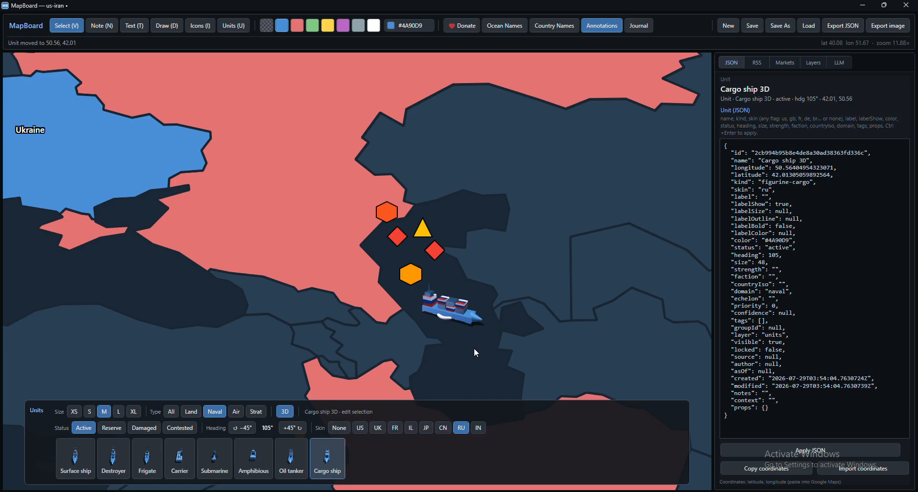
Draw a dashed line of width S from the cargo ship south to Iran's Caspian coast
{"action": "scroll", "coordinate": [477, 354], "scroll_direction": "down", "scroll_amount": 3}
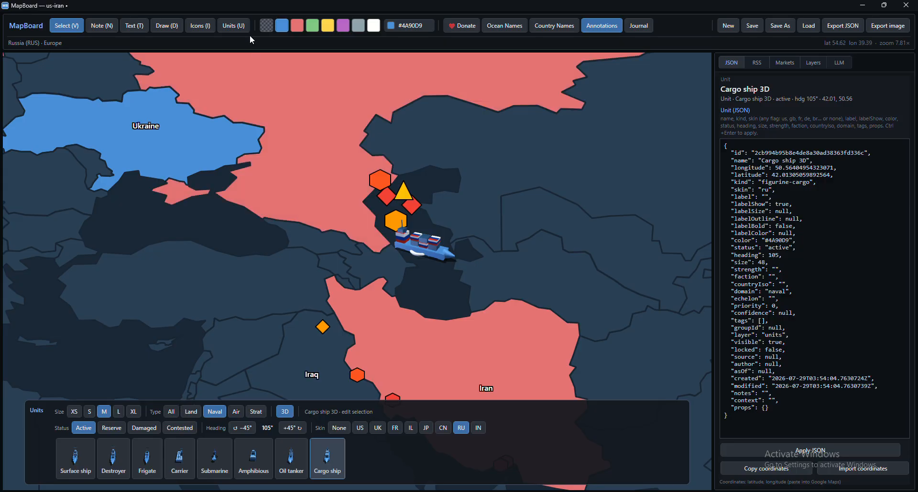
{"action": "left_click", "coordinate": [201, 25]}
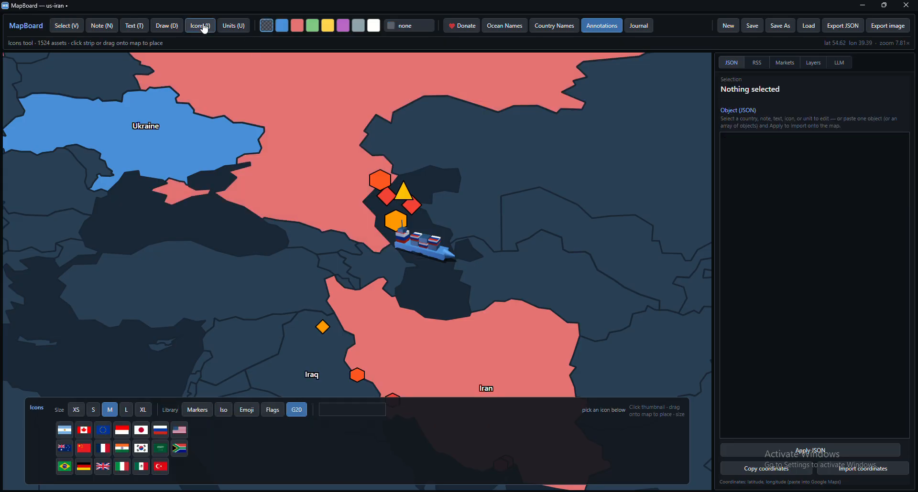
{"action": "left_click", "coordinate": [172, 26]}
{"action": "left_click", "coordinate": [177, 472]}
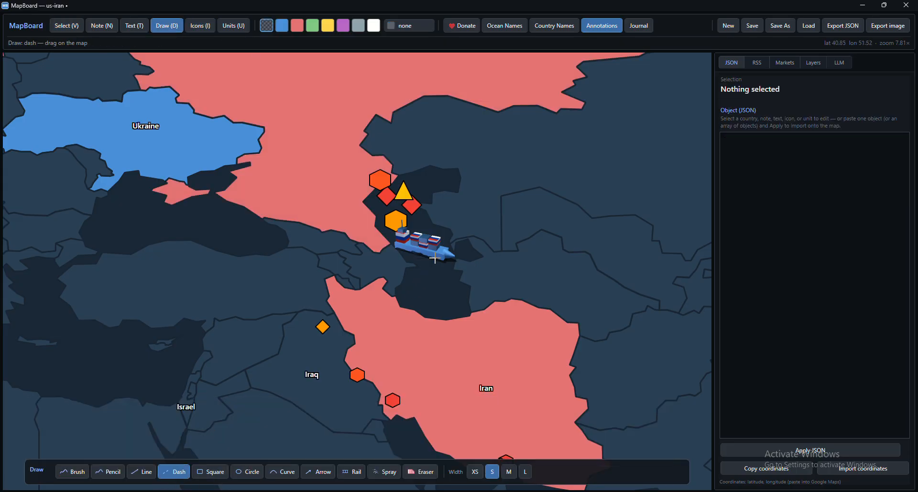
{"action": "left_click_drag", "start_coordinate": [433, 270], "coordinate": [442, 314]}
Draw two rail strokes of width S, one at Iran's northern border and one across its southeastern border
{"action": "left_click", "coordinate": [356, 472]}
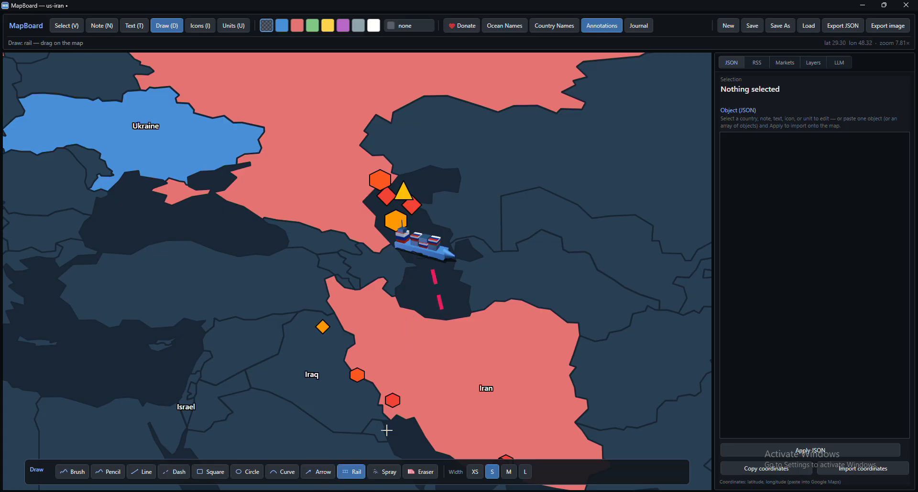
{"action": "left_click_drag", "start_coordinate": [486, 331], "coordinate": [505, 286]}
{"action": "scroll", "coordinate": [554, 441], "scroll_direction": "down", "scroll_amount": 1}
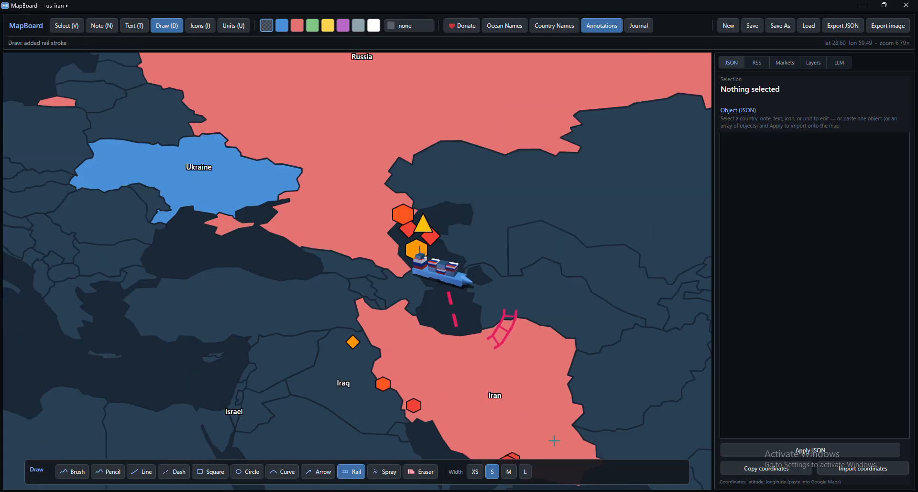
{"action": "scroll", "coordinate": [554, 440], "scroll_direction": "down", "scroll_amount": 1}
{"action": "left_click_drag", "start_coordinate": [555, 445], "coordinate": [617, 450]}
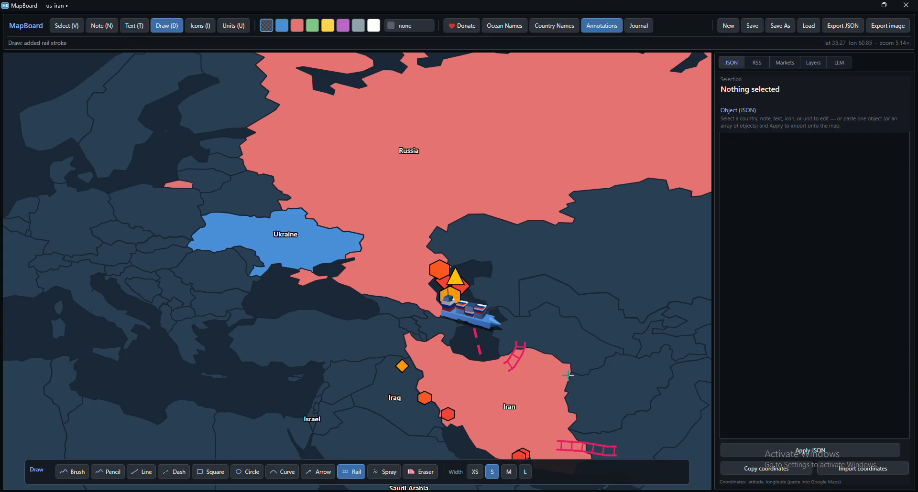